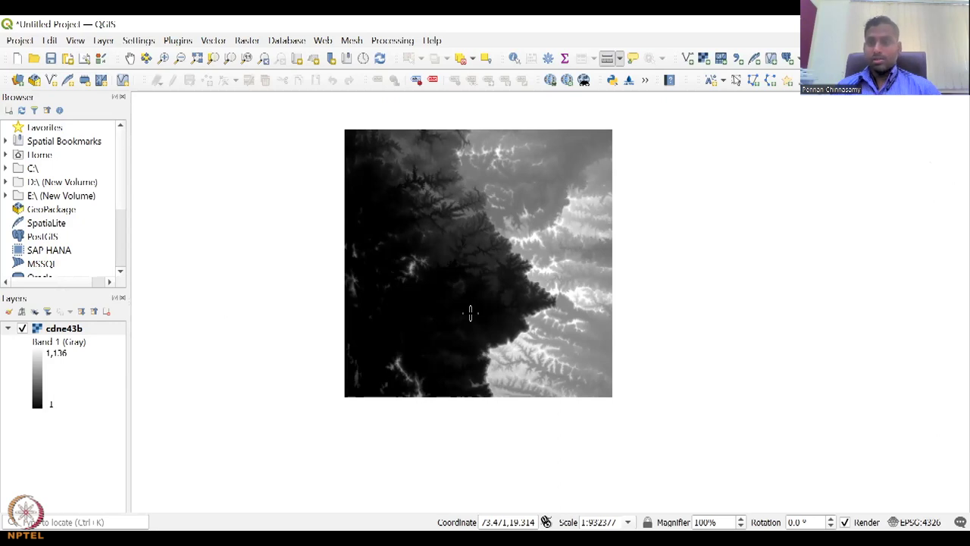
Measure the width of a single pixel in the cdne43b raster with an ellipsoidal measurement in meters
{"action": "scroll", "coordinate": [448, 309], "scroll_direction": "up", "scroll_amount": 1}
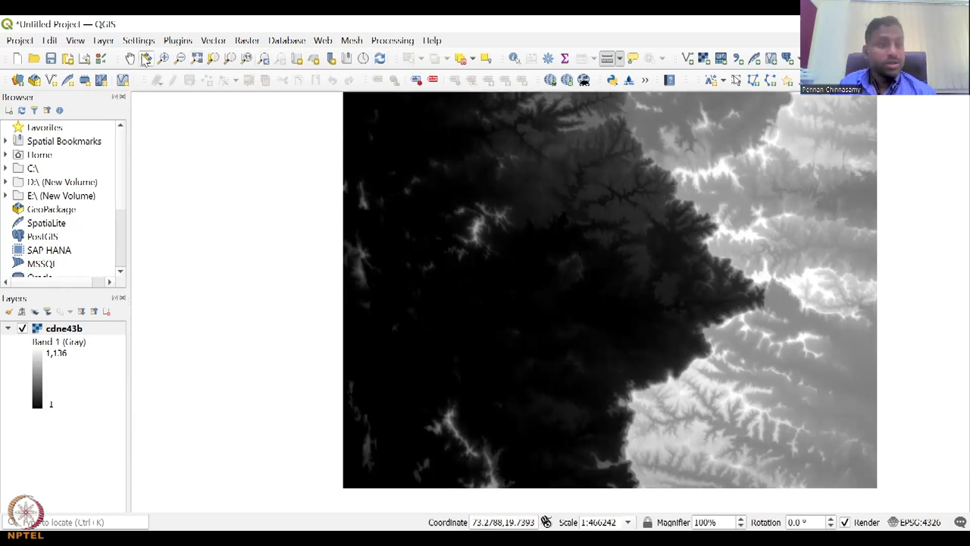
{"action": "left_click_drag", "start_coordinate": [652, 209], "coordinate": [465, 220]}
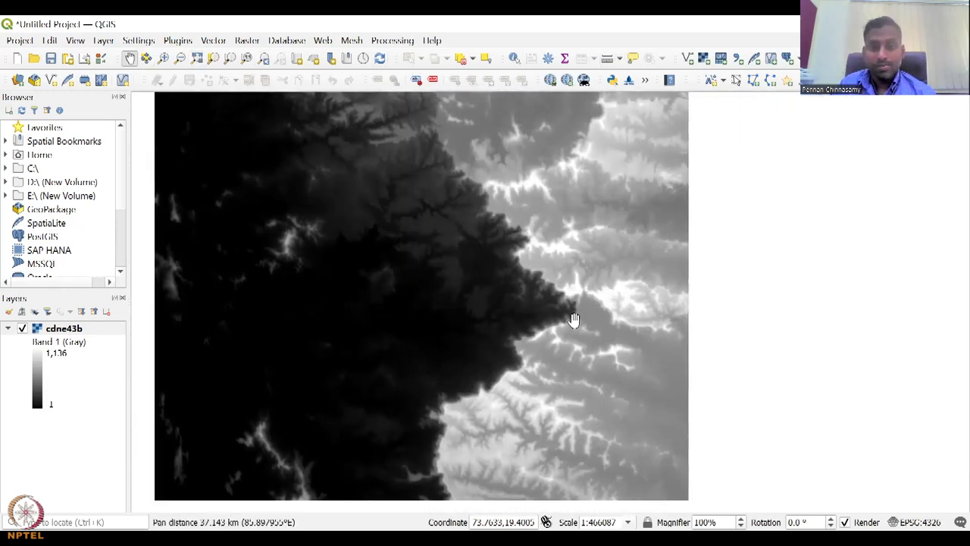
{"action": "scroll", "coordinate": [573, 319], "scroll_direction": "up", "scroll_amount": 6}
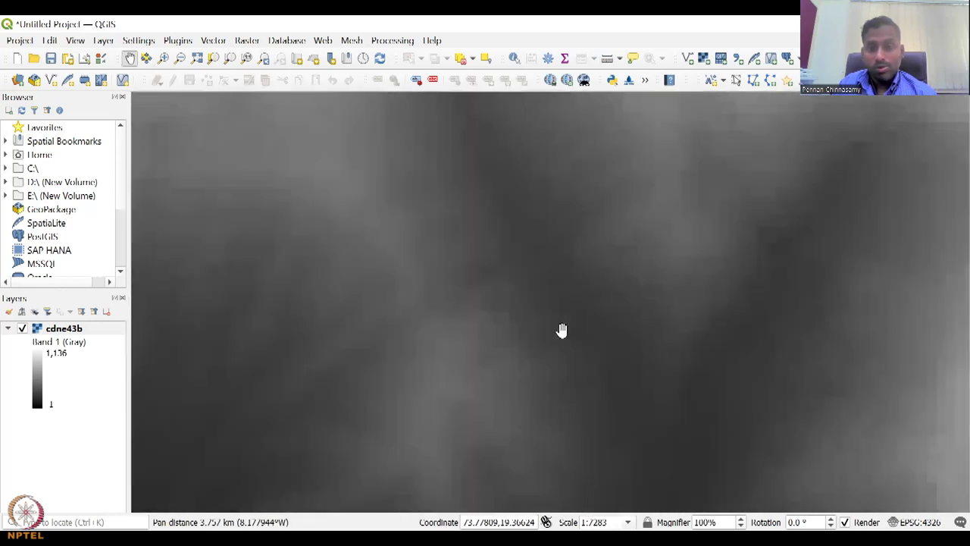
{"action": "left_click_drag", "start_coordinate": [576, 226], "coordinate": [622, 363]}
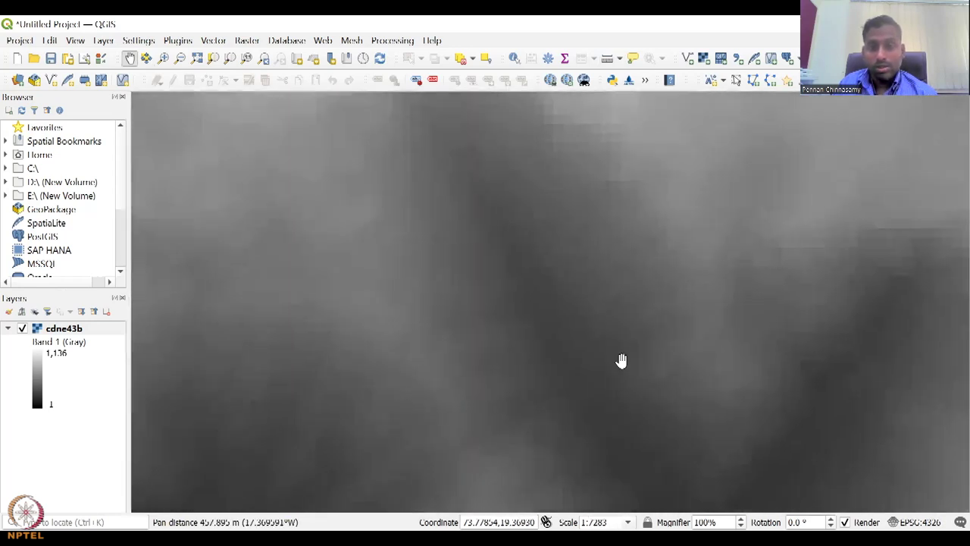
{"action": "scroll", "coordinate": [573, 273], "scroll_direction": "up", "scroll_amount": 2}
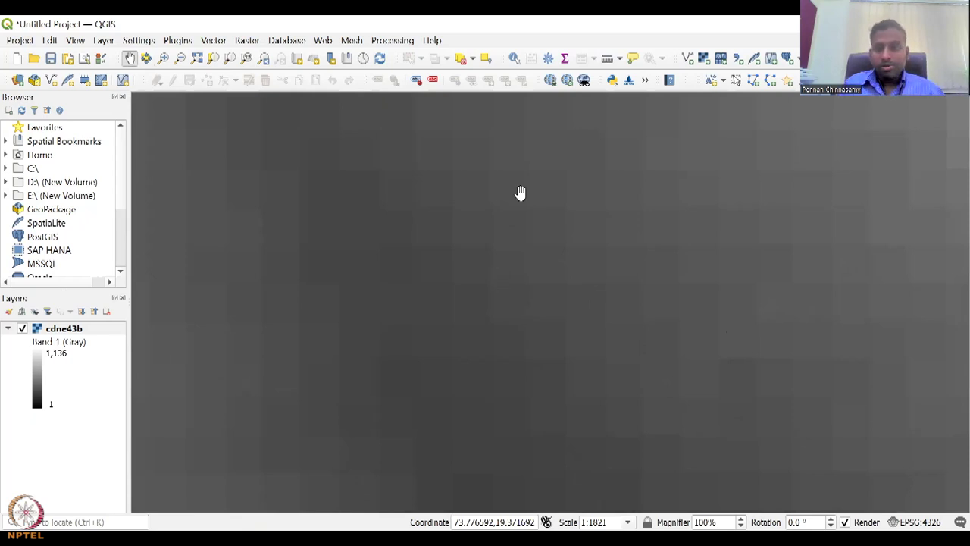
{"action": "scroll", "coordinate": [586, 296], "scroll_direction": "up", "scroll_amount": 1}
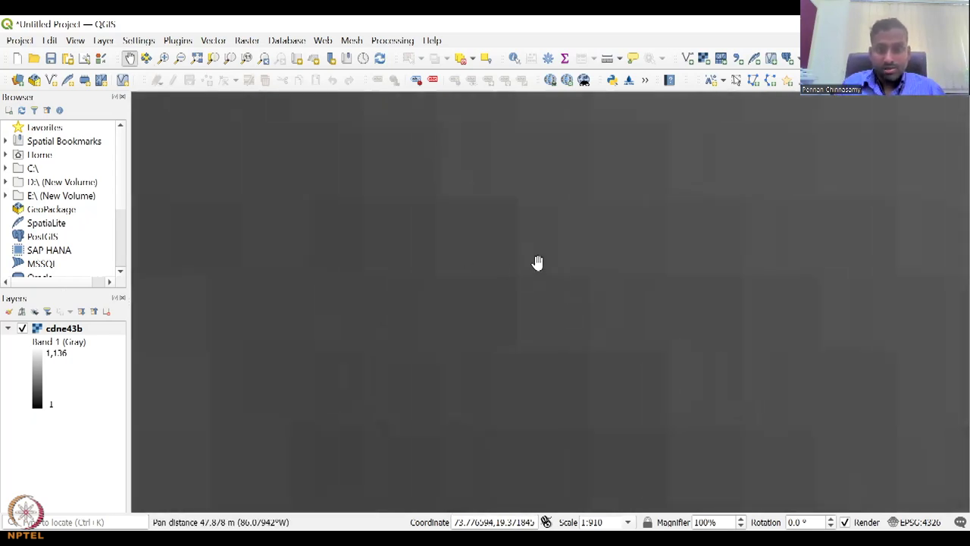
{"action": "left_click", "coordinate": [607, 59]}
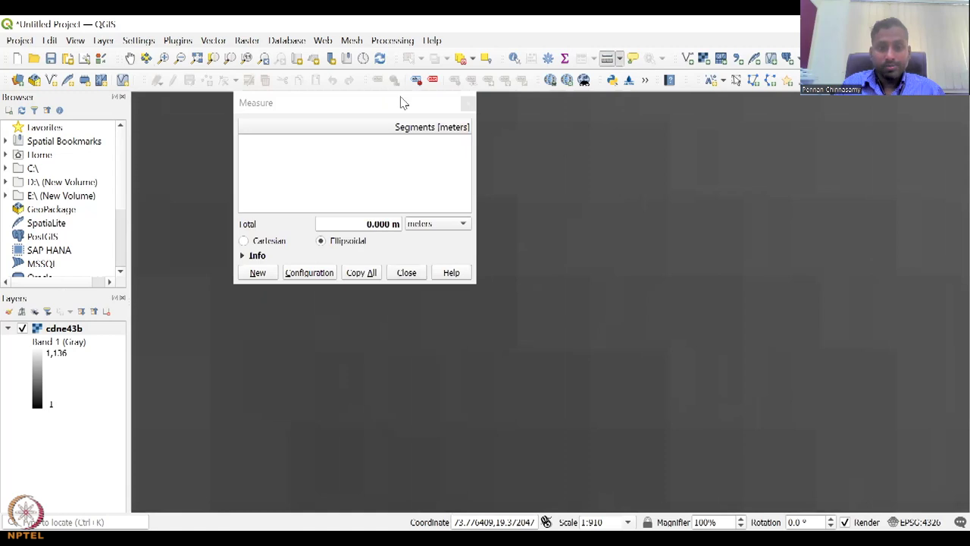
{"action": "left_click_drag", "start_coordinate": [402, 103], "coordinate": [297, 114]}
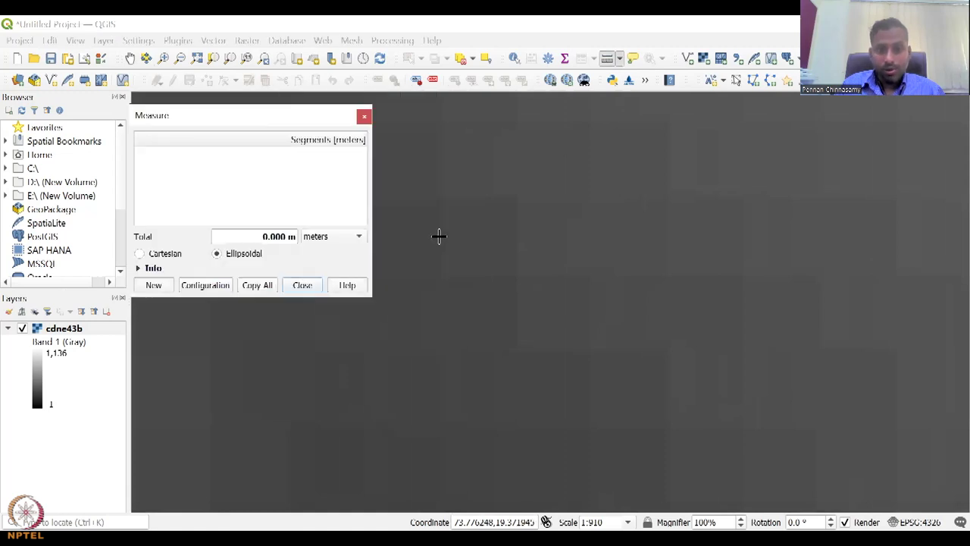
{"action": "left_click", "coordinate": [439, 236]}
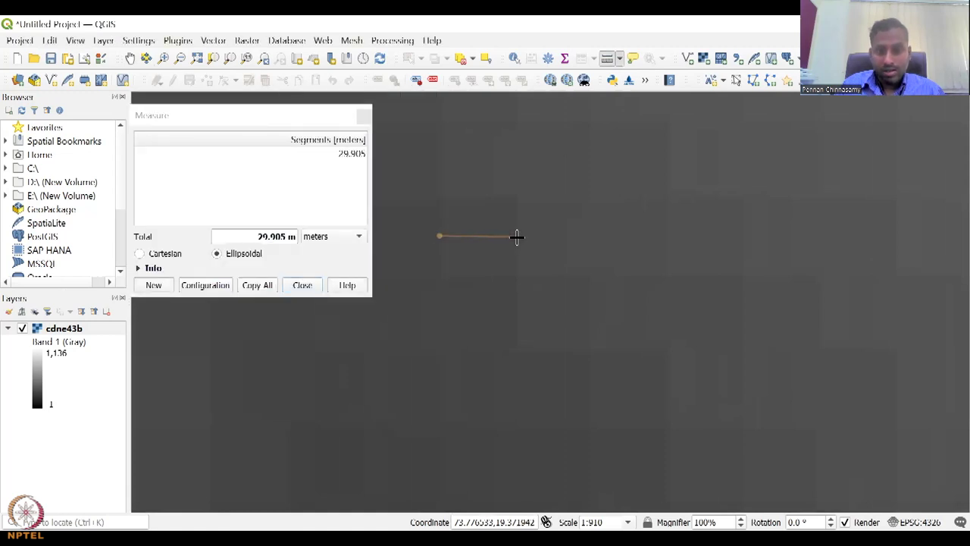
{"action": "left_click", "coordinate": [516, 237]}
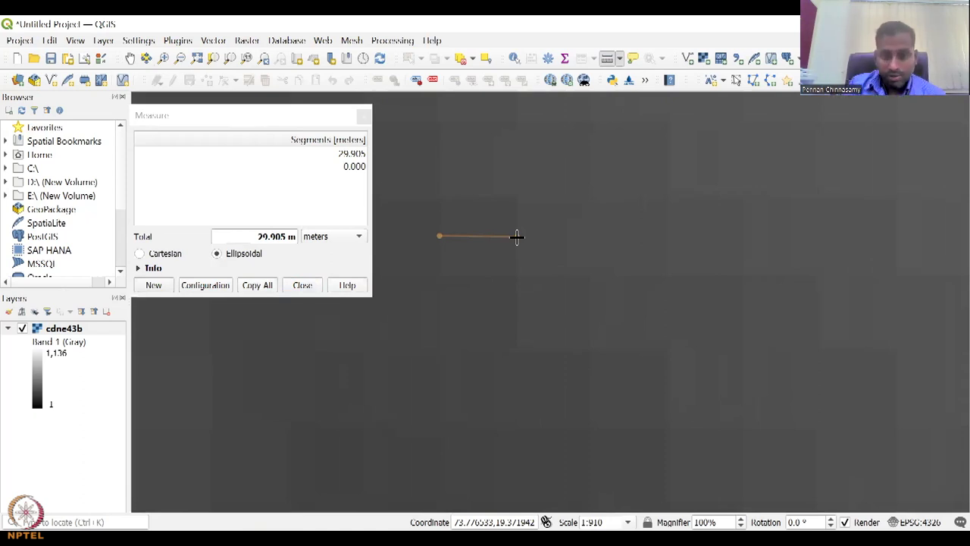
Clear the measurement, measure the width of another cdne43b pixel at closer range, and close the measurement
{"action": "scroll", "coordinate": [516, 237], "scroll_direction": "up", "scroll_amount": 3}
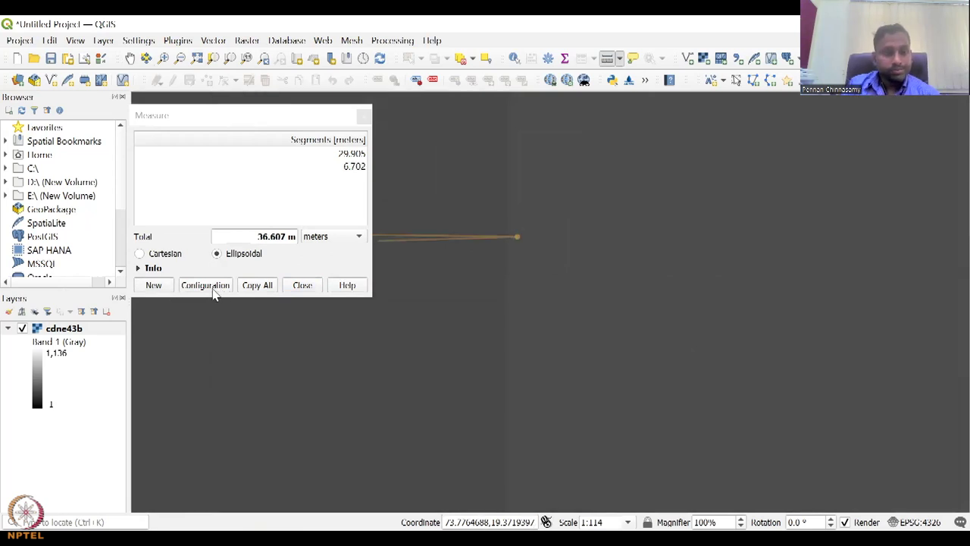
{"action": "left_click", "coordinate": [266, 119]}
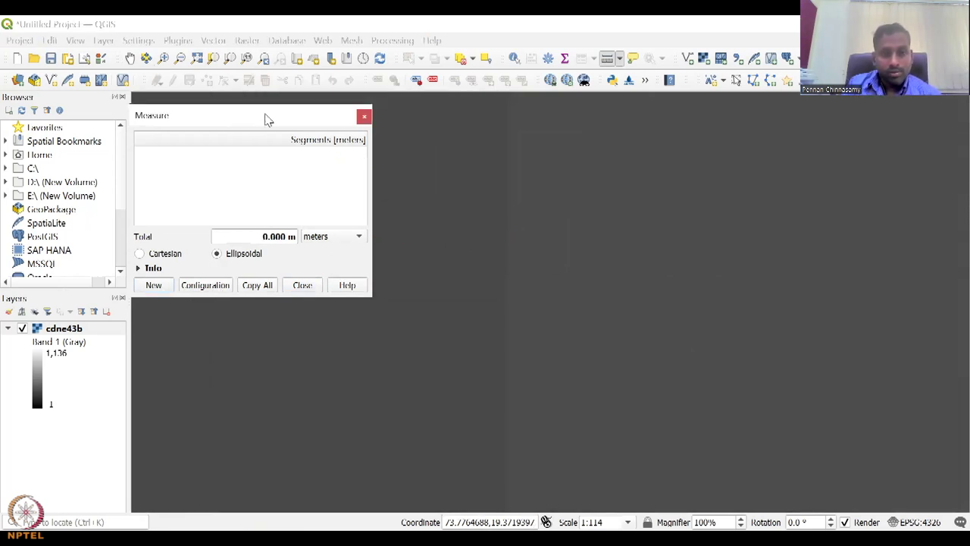
{"action": "scroll", "coordinate": [485, 210], "scroll_direction": "down", "scroll_amount": 2}
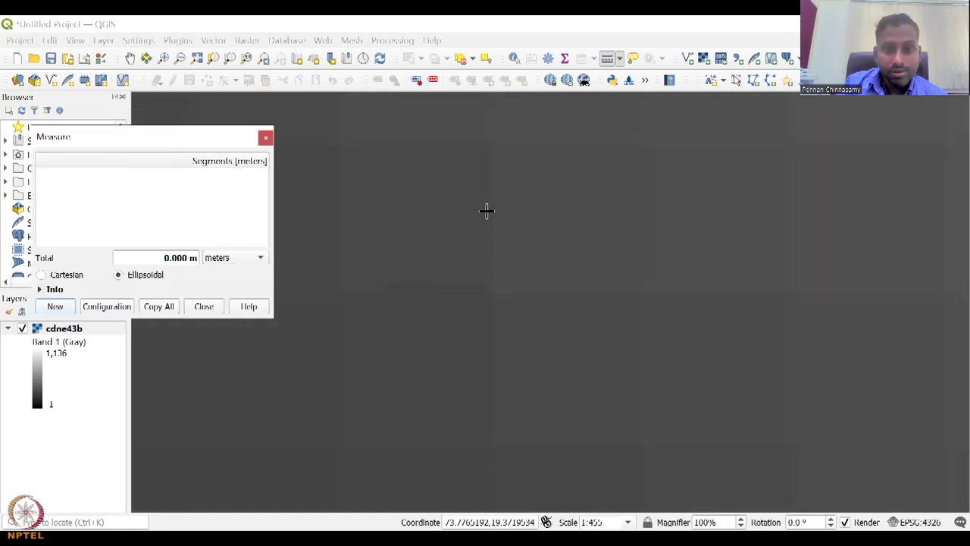
{"action": "scroll", "coordinate": [365, 220], "scroll_direction": "up", "scroll_amount": 1}
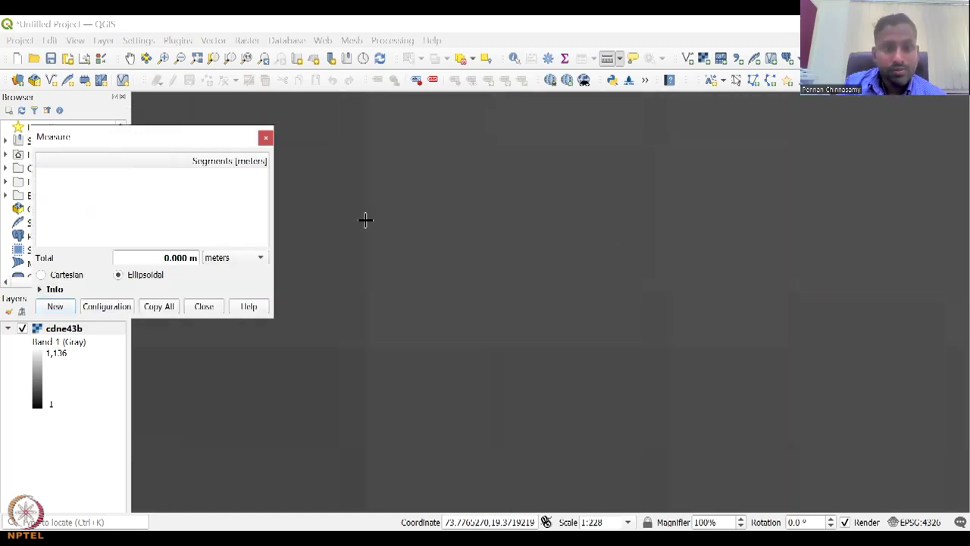
{"action": "left_click", "coordinate": [365, 219]}
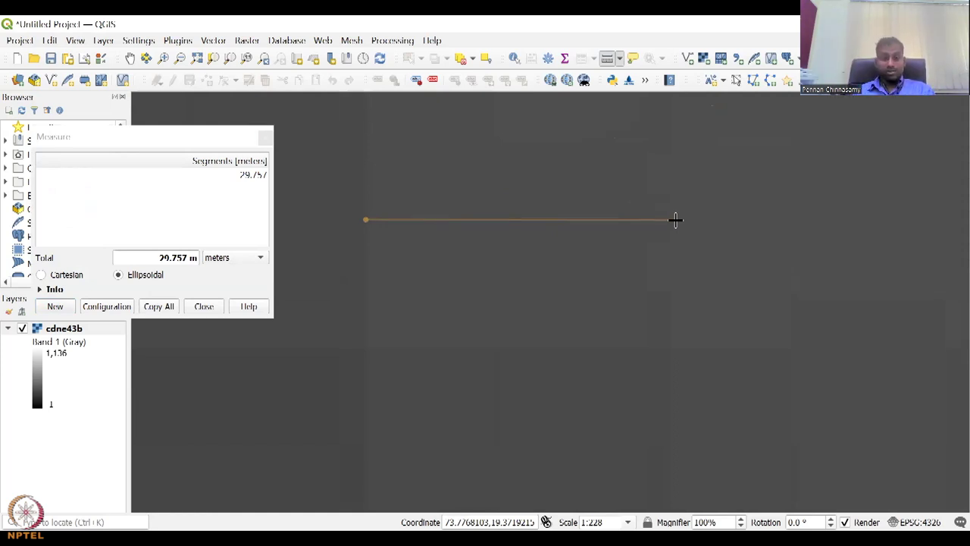
{"action": "left_click", "coordinate": [267, 137]}
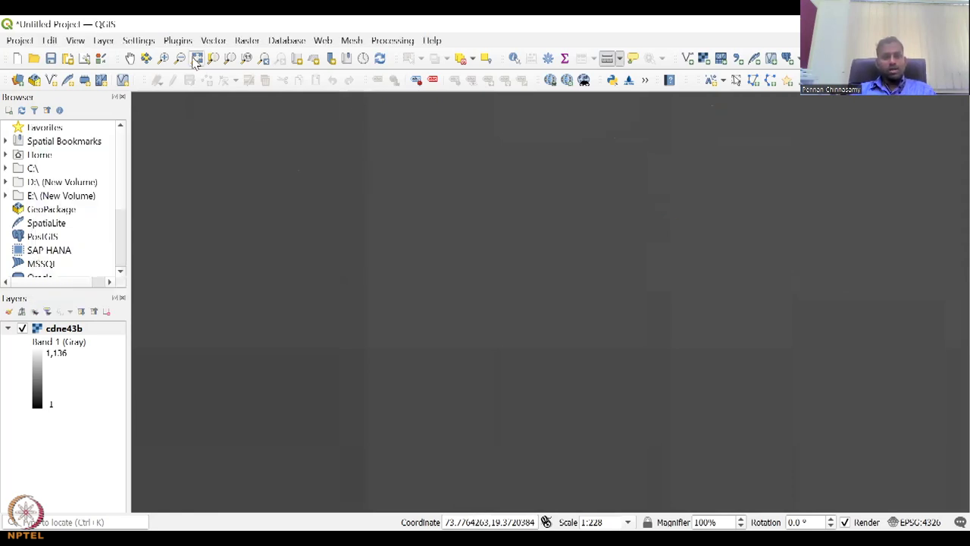
Add the India_Districts vector dataset from disk to the project as a new layer
{"action": "left_click", "coordinate": [197, 59]}
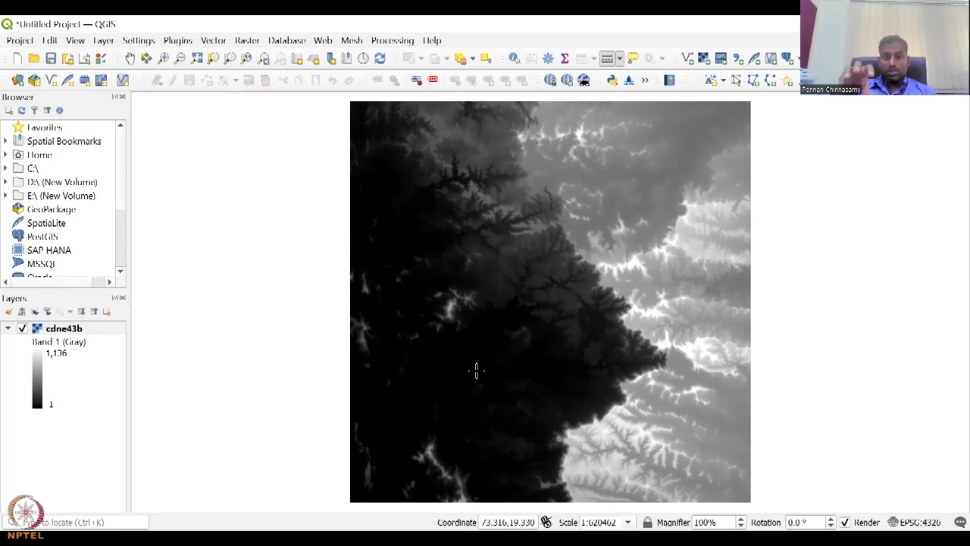
{"action": "left_click", "coordinate": [689, 60]}
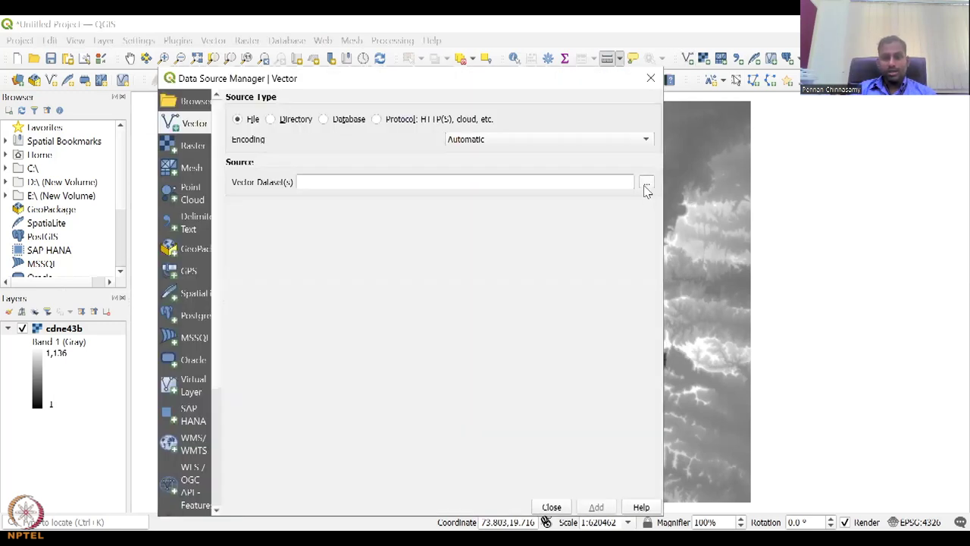
{"action": "left_click", "coordinate": [646, 184]}
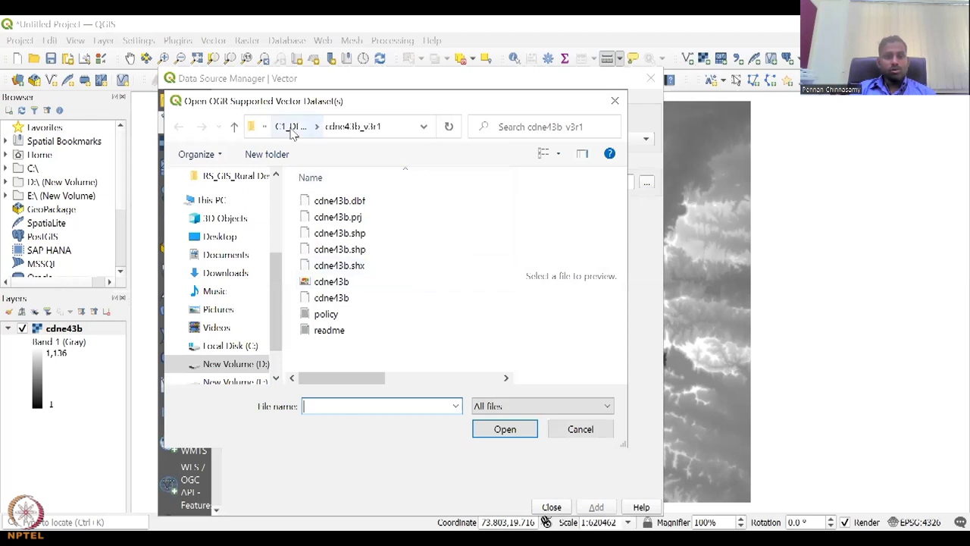
{"action": "left_click", "coordinate": [263, 127]}
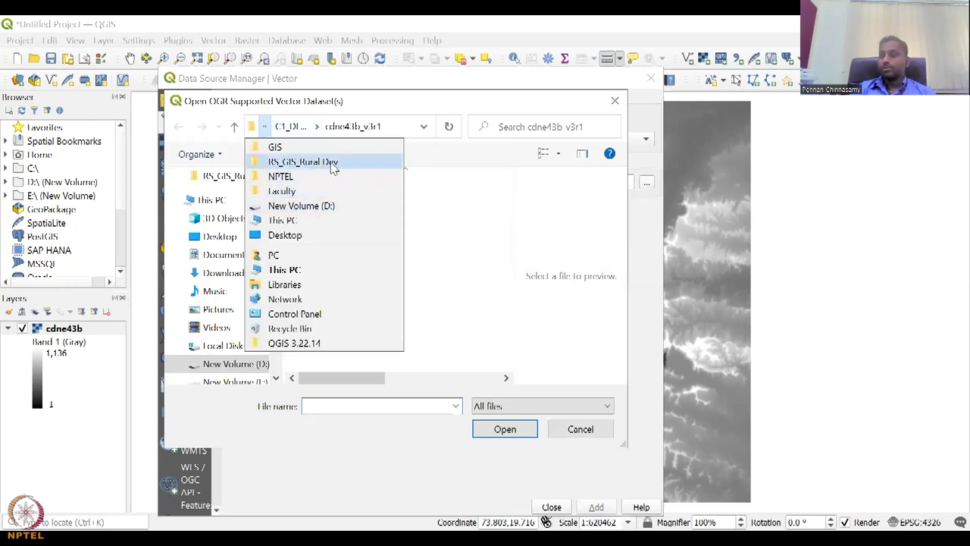
{"action": "left_click", "coordinate": [303, 147]}
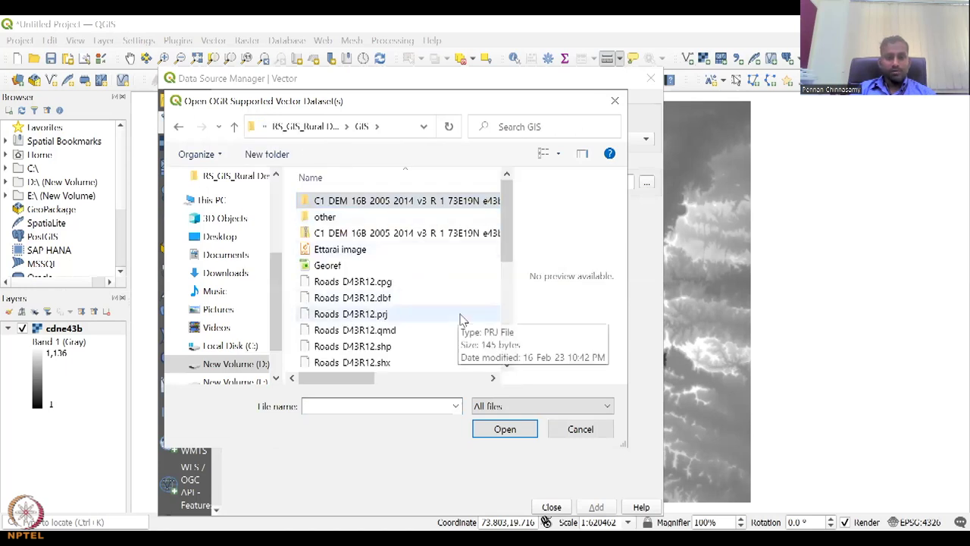
{"action": "scroll", "coordinate": [461, 320], "scroll_direction": "down", "scroll_amount": 10}
{"action": "scroll", "coordinate": [463, 318], "scroll_direction": "up", "scroll_amount": 10}
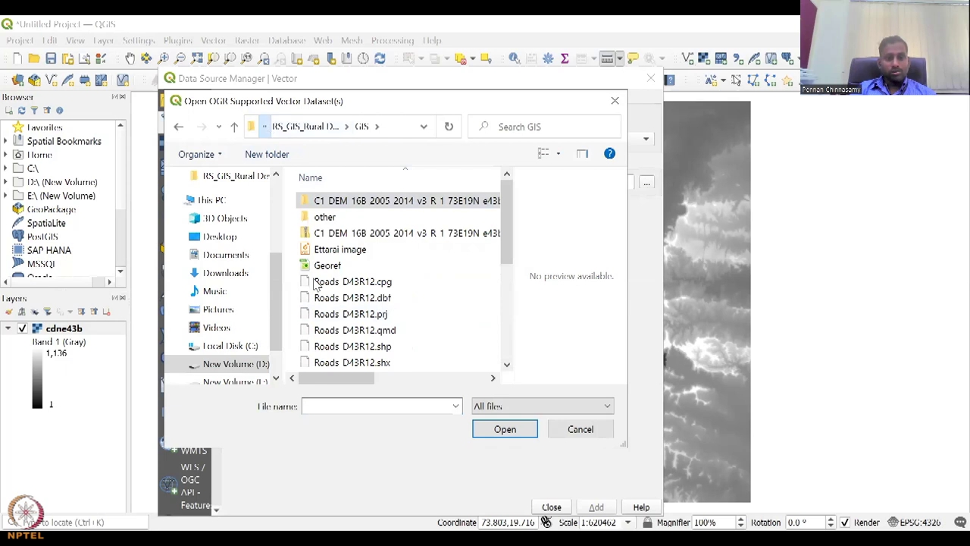
{"action": "left_click", "coordinate": [266, 127]}
{"action": "left_click", "coordinate": [279, 175]}
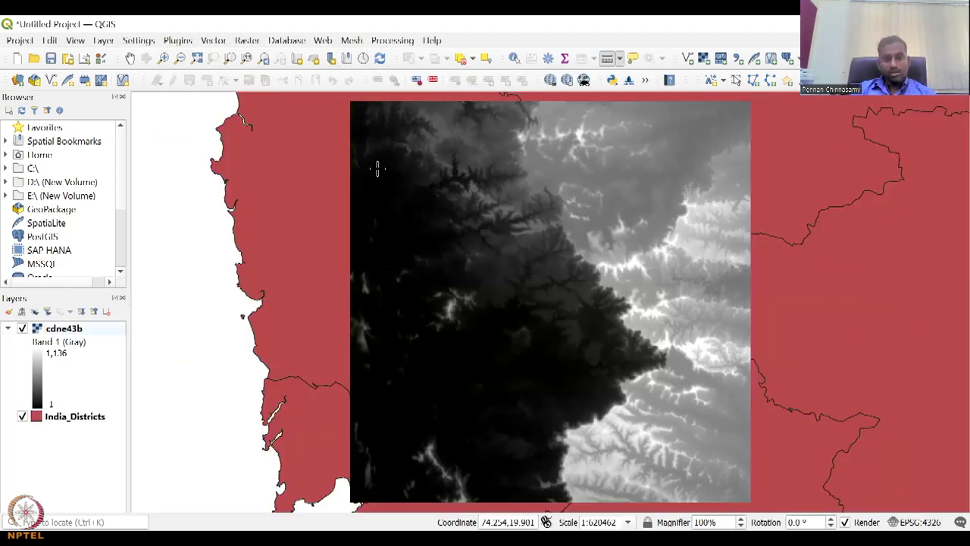
Style the India_Districts layer as Outline: Simple Line with the red color #e53131
{"action": "scroll", "coordinate": [414, 209], "scroll_direction": "down", "scroll_amount": 1}
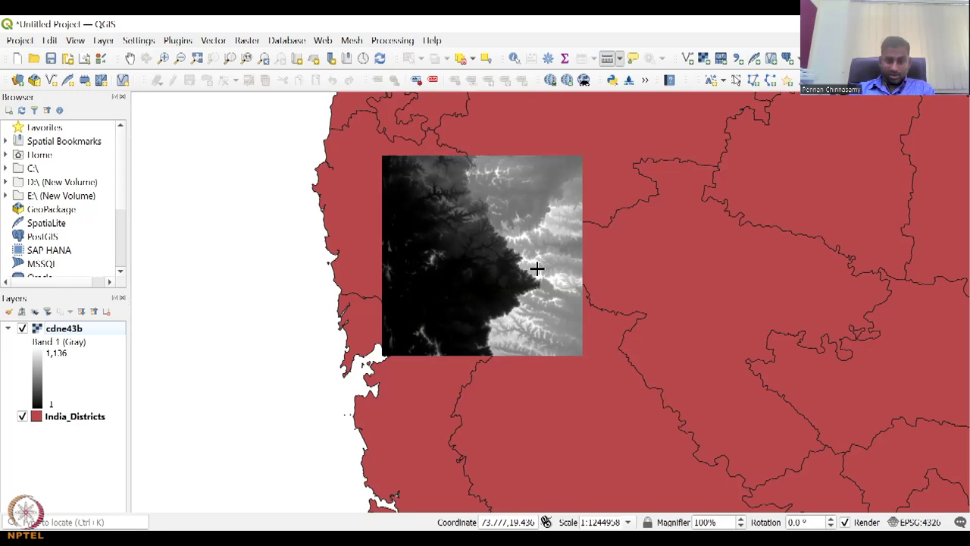
{"action": "left_click", "coordinate": [37, 419]}
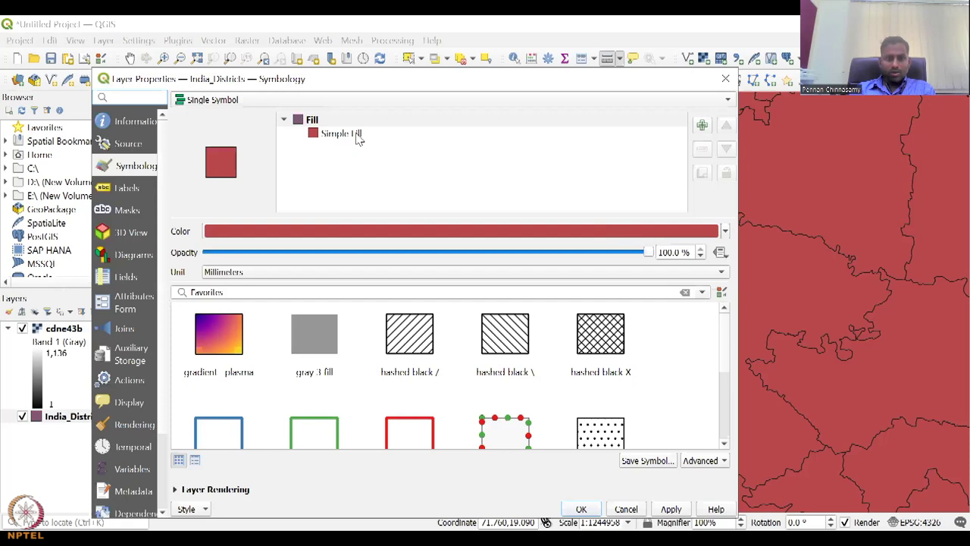
{"action": "left_click", "coordinate": [356, 134]}
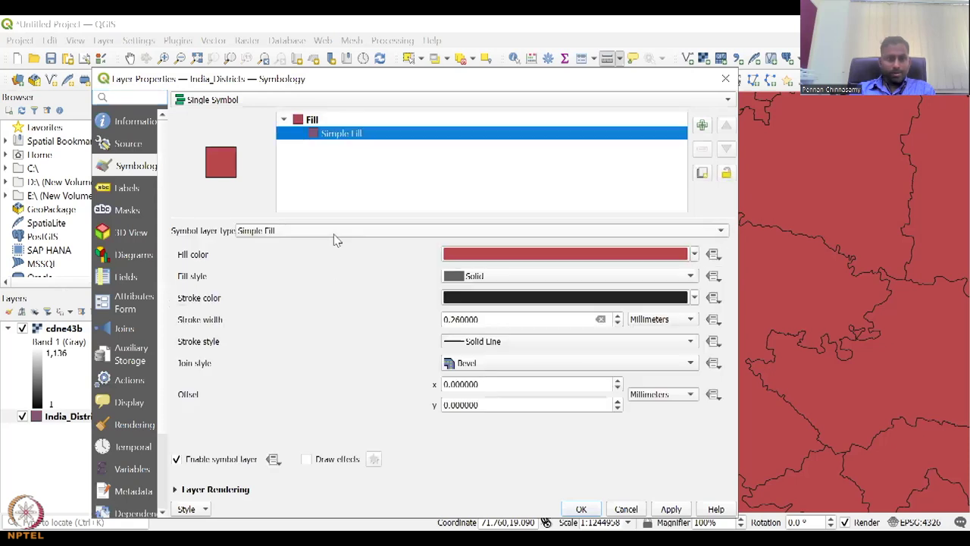
{"action": "left_click", "coordinate": [336, 231]}
{"action": "left_click", "coordinate": [347, 302]}
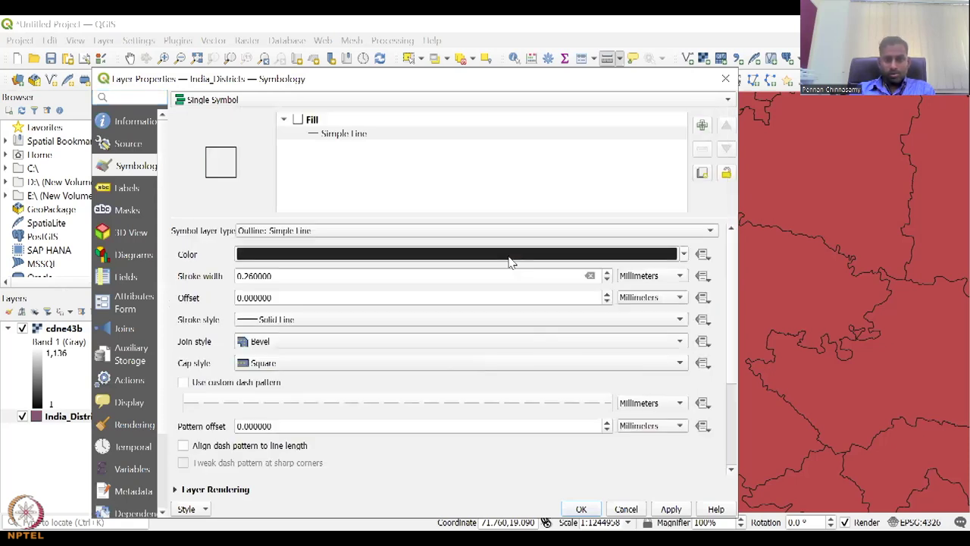
{"action": "left_click", "coordinate": [509, 262]}
{"action": "left_click", "coordinate": [394, 198]}
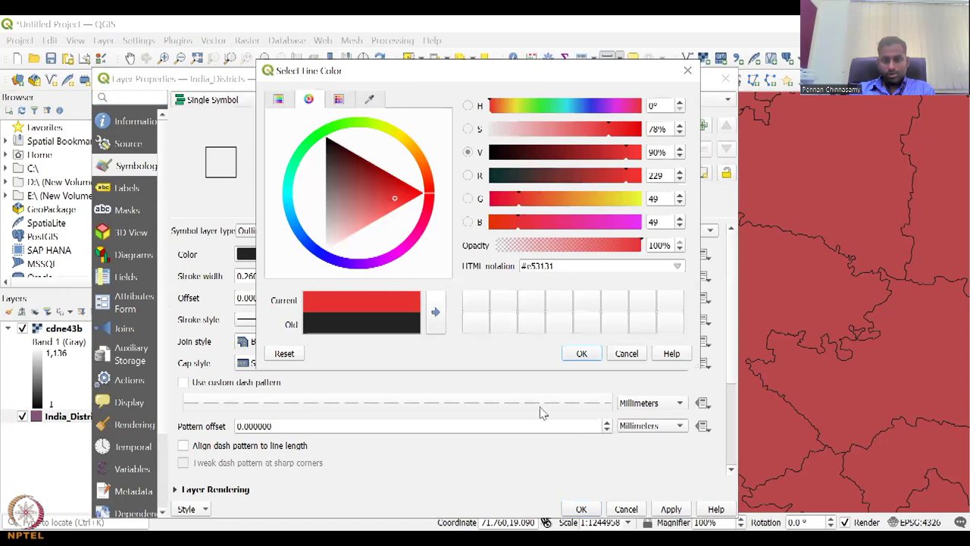
{"action": "left_click", "coordinate": [669, 510]}
{"action": "left_click", "coordinate": [671, 508]}
{"action": "left_click", "coordinate": [581, 509]}
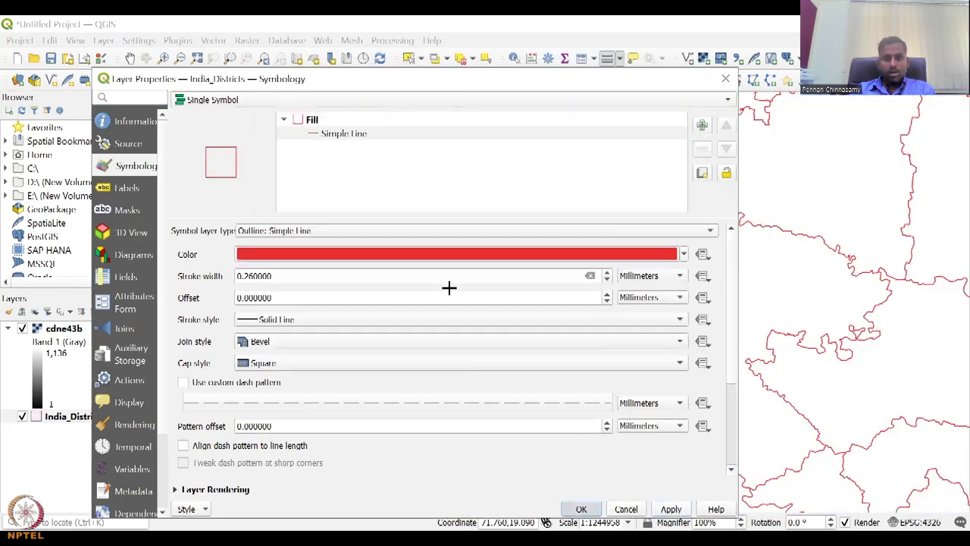
Move the cdne43b raster below India_Districts in the layer order and inspect the district boundaries over the DEM
{"action": "mouse_move", "coordinate": [64, 328]}
{"action": "left_mouse_down"}
{"action": "mouse_move", "coordinate": [56, 438]}
{"action": "mouse_move", "coordinate": [56, 429]}
{"action": "left_mouse_up"}
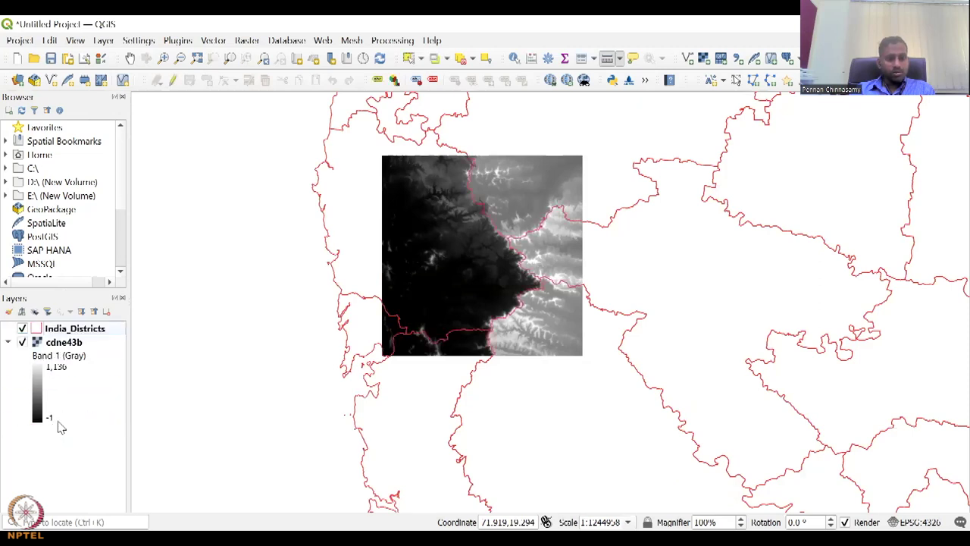
{"action": "scroll", "coordinate": [541, 250], "scroll_direction": "up", "scroll_amount": 1}
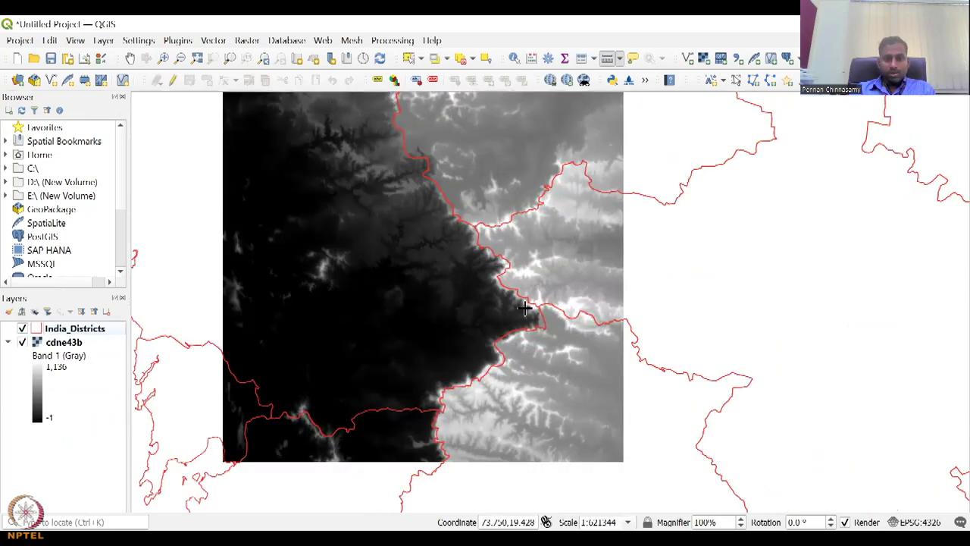
{"action": "scroll", "coordinate": [468, 348], "scroll_direction": "down", "scroll_amount": 1}
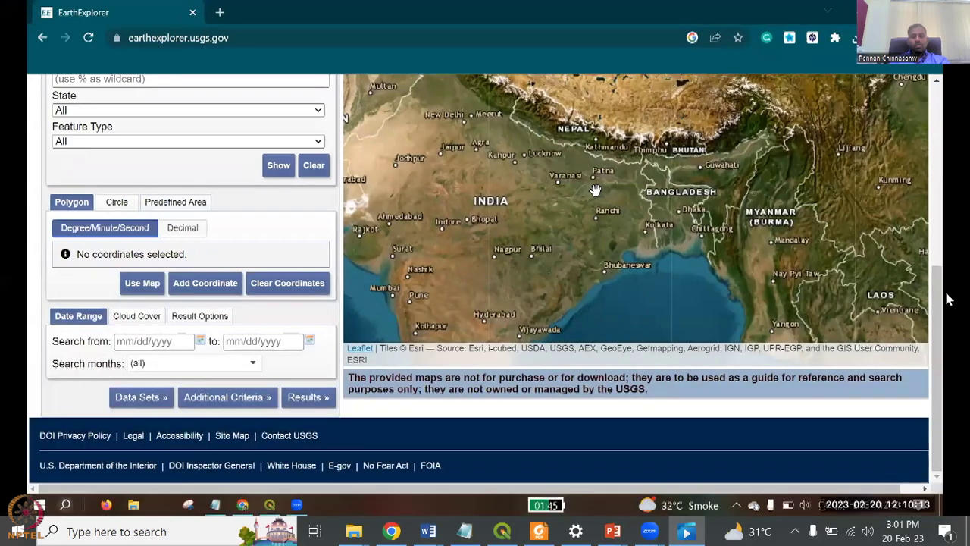
Review the EarthExplorer search criteria form, from the geocoding options to the polygon and date range settings
{"action": "mouse_move", "coordinate": [948, 300]}
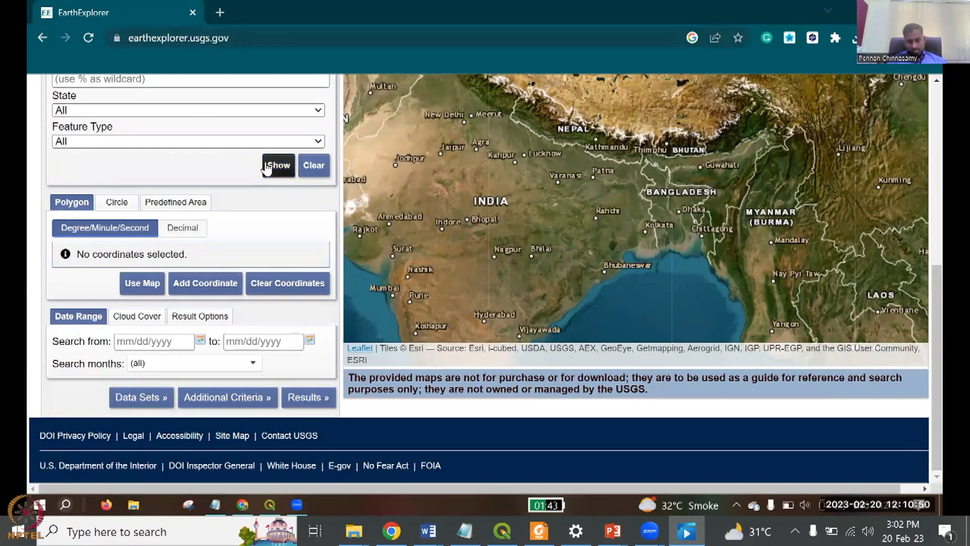
{"action": "scroll", "coordinate": [267, 166], "scroll_direction": "up", "scroll_amount": 1}
{"action": "scroll", "coordinate": [266, 167], "scroll_direction": "up", "scroll_amount": 2}
{"action": "scroll", "coordinate": [267, 166], "scroll_direction": "down", "scroll_amount": 1}
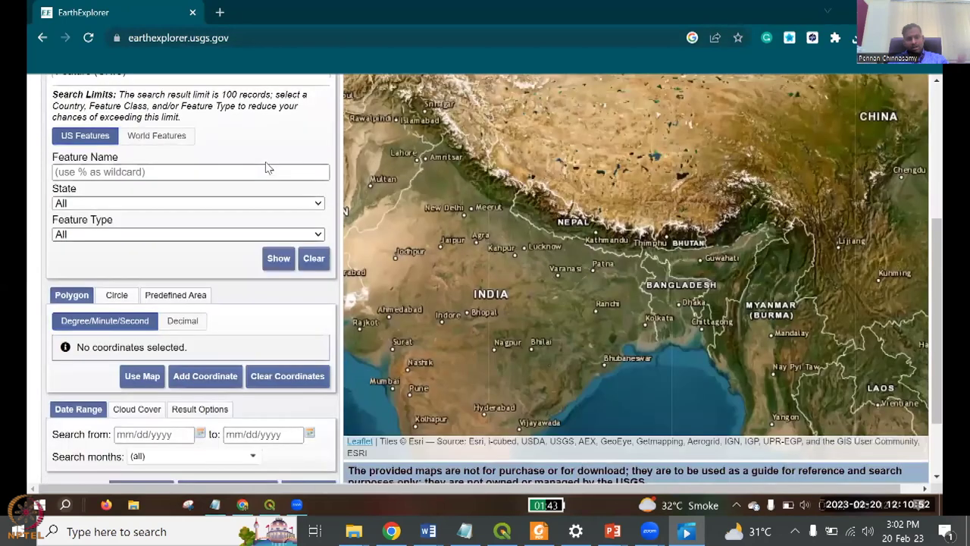
{"action": "scroll", "coordinate": [273, 159], "scroll_direction": "up", "scroll_amount": 1}
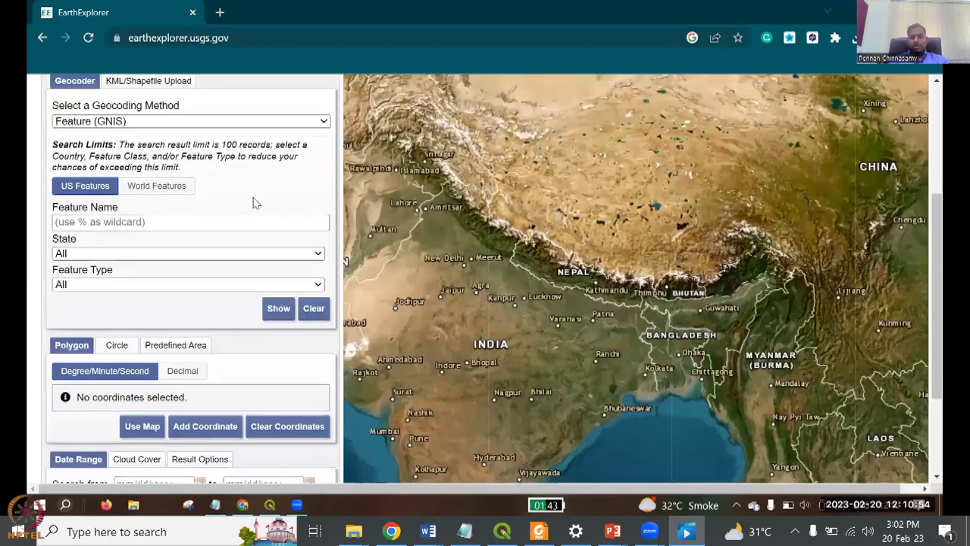
{"action": "scroll", "coordinate": [259, 196], "scroll_direction": "down", "scroll_amount": 3}
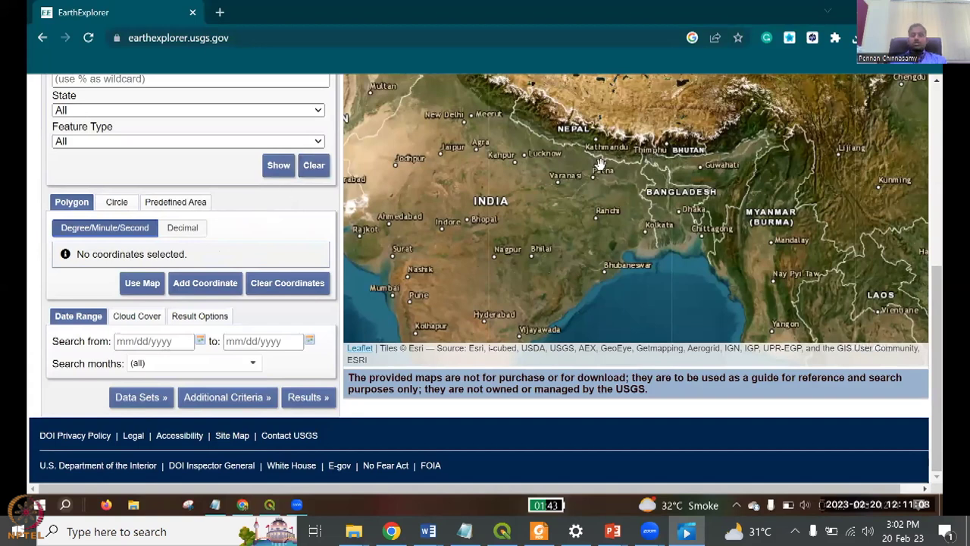
Outline a four-corner search polygon around Patna on the map, from near Saran and Arwal to Lakhisarai and Begusarai
{"action": "scroll", "coordinate": [598, 163], "scroll_direction": "up", "scroll_amount": 4}
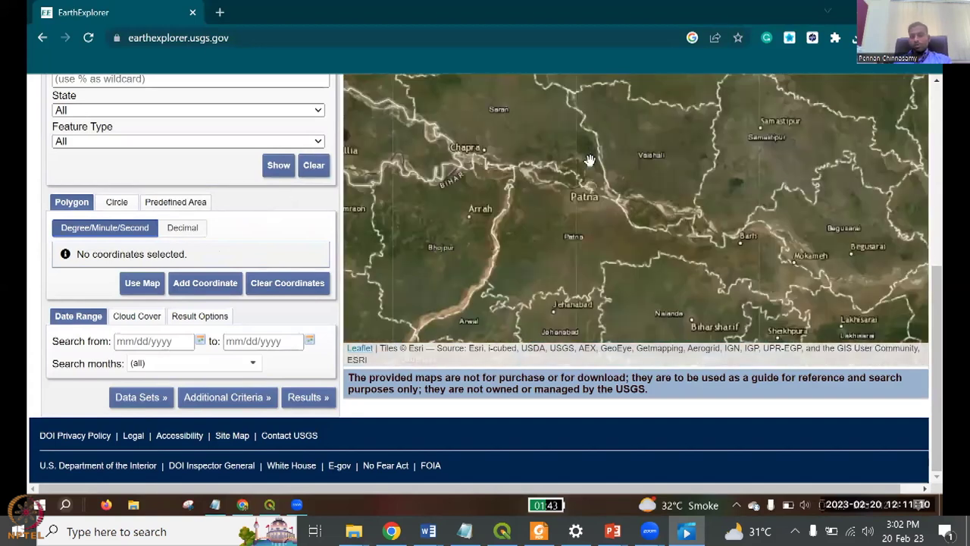
{"action": "left_click_drag", "start_coordinate": [580, 157], "coordinate": [478, 125]}
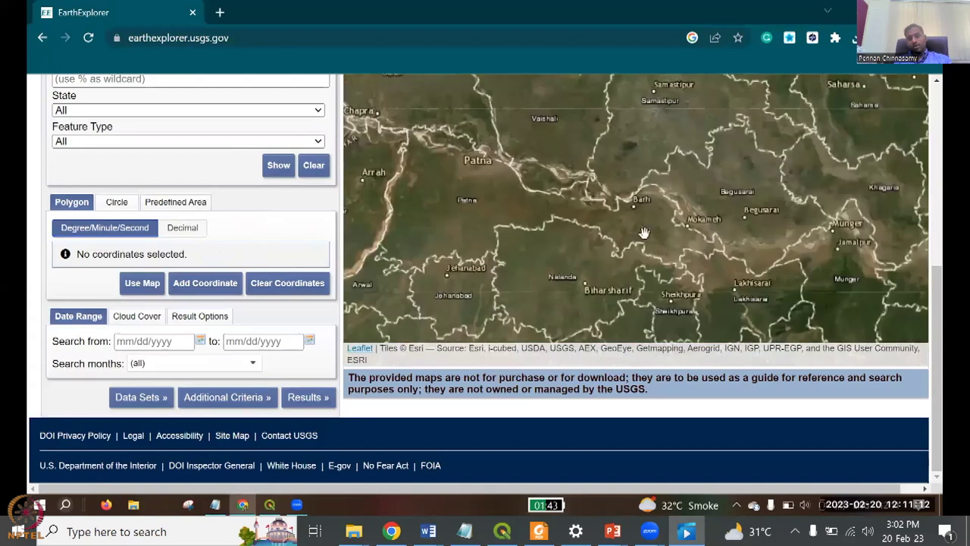
{"action": "left_click_drag", "start_coordinate": [452, 247], "coordinate": [513, 253]}
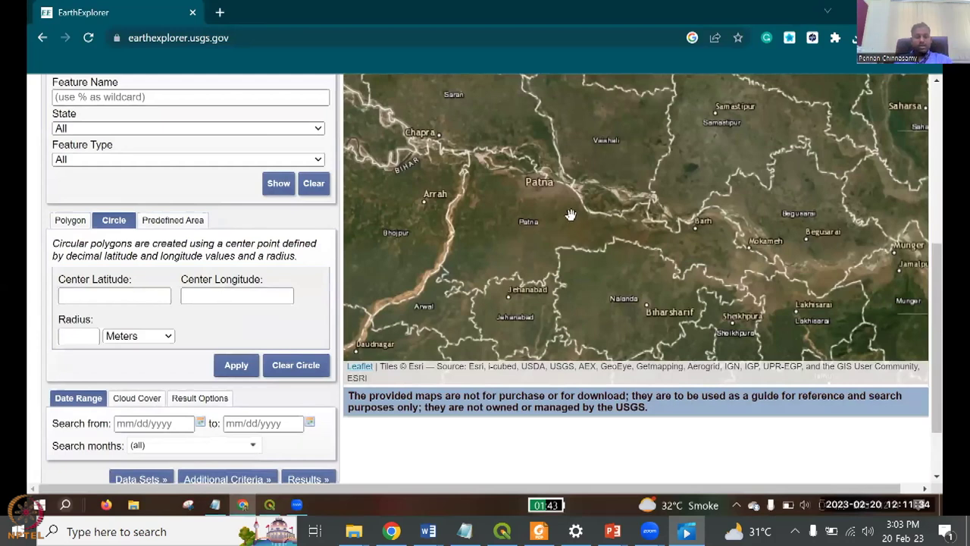
{"action": "mouse_move", "coordinate": [389, 306]}
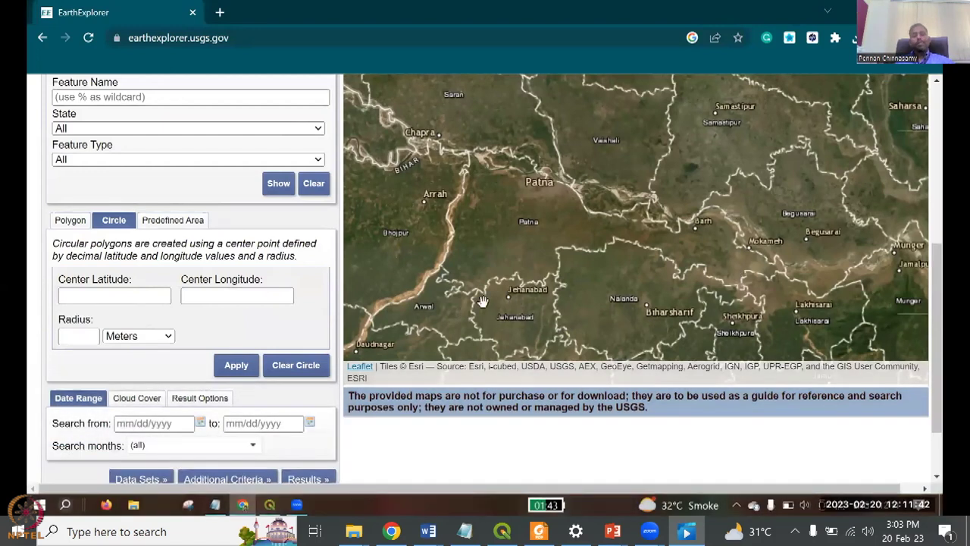
{"action": "mouse_move", "coordinate": [750, 188]}
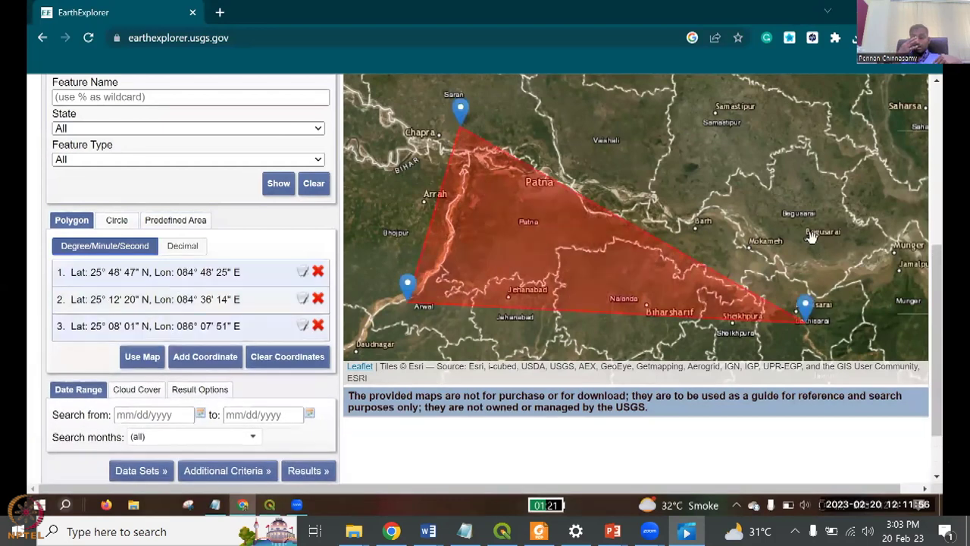
{"action": "mouse_move", "coordinate": [351, 158]}
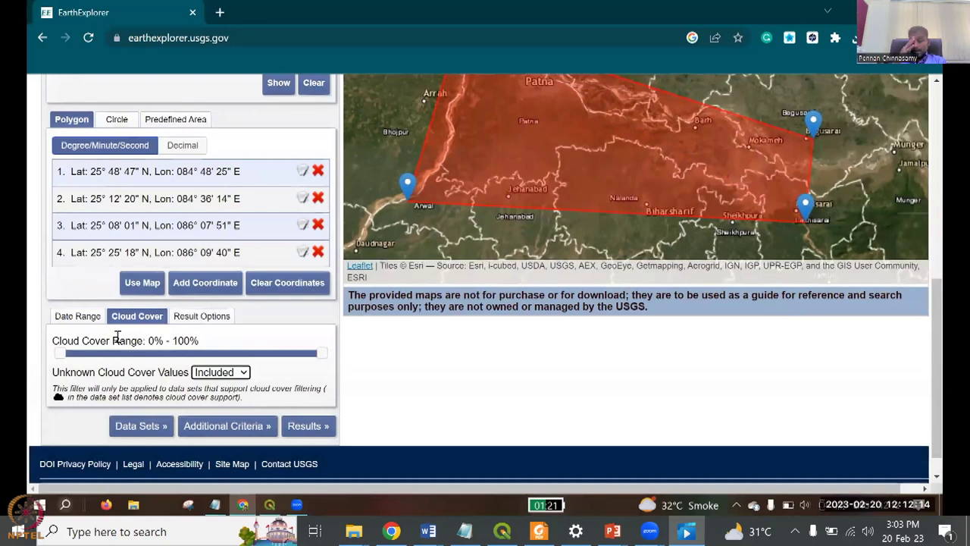
Return from the cloud cover filter to the date range, and bring up SRTM 1 Arc-Second Global in the Digital Elevation data sets
{"action": "left_click", "coordinate": [78, 316]}
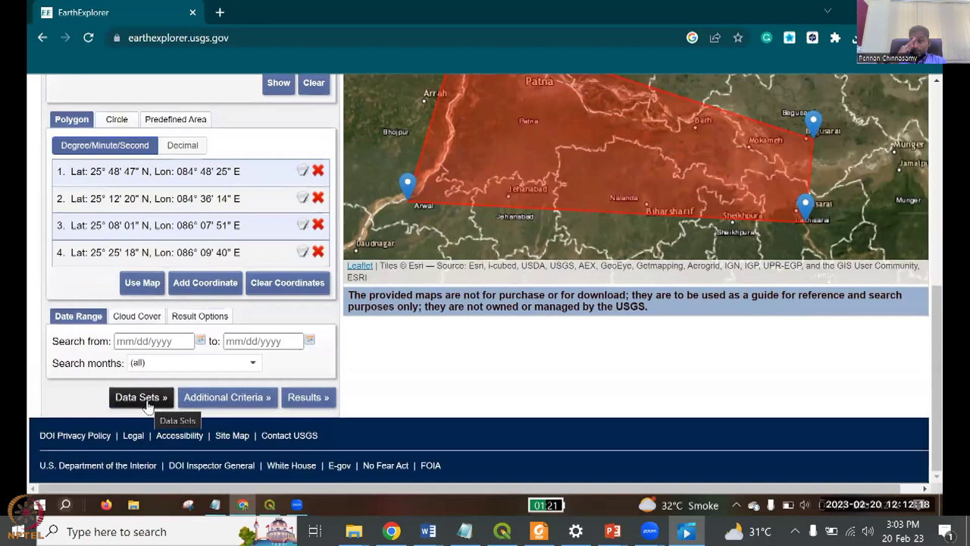
{"action": "left_click", "coordinate": [141, 398]}
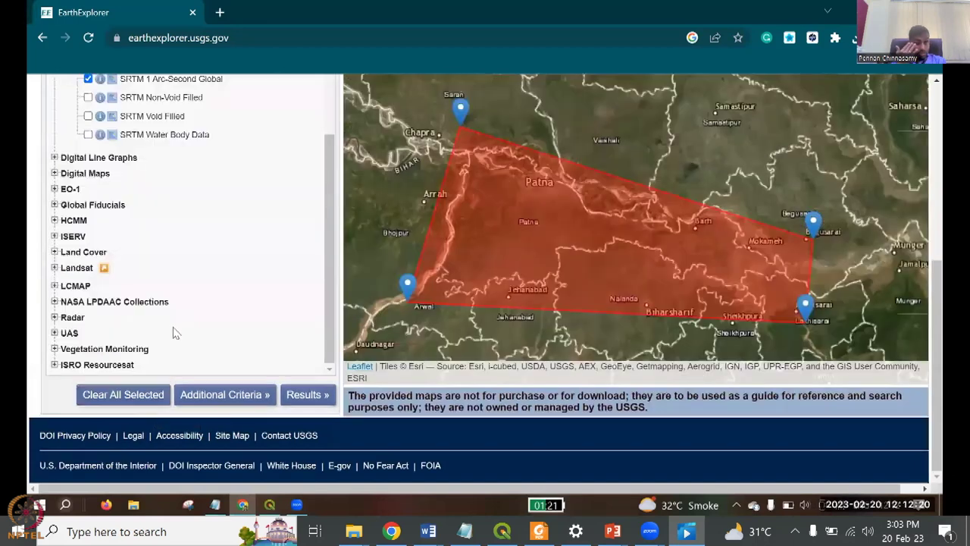
{"action": "scroll", "coordinate": [106, 263], "scroll_direction": "up", "scroll_amount": 3}
{"action": "scroll", "coordinate": [105, 261], "scroll_direction": "up", "scroll_amount": 1}
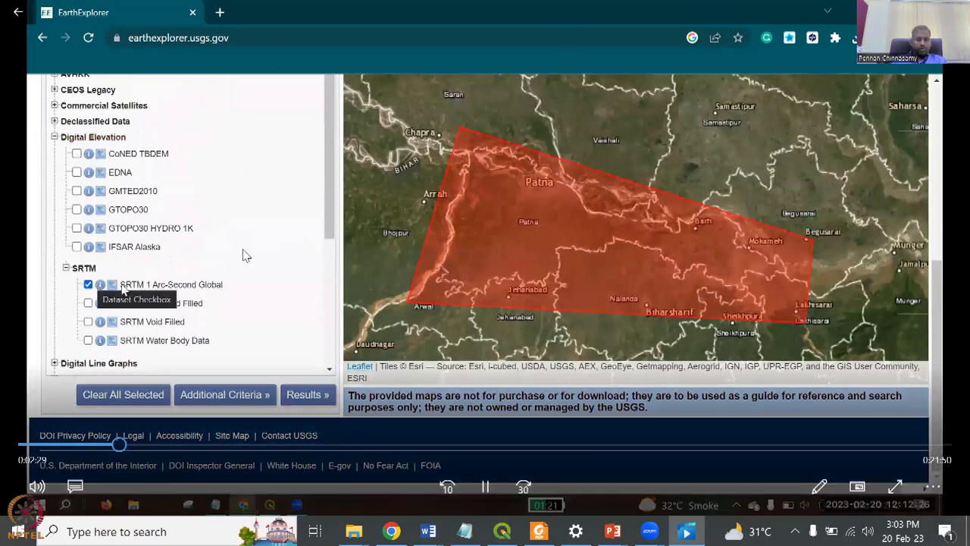
Pause and resume the recording to examine the SRTM 1 Arc-Second Global data set, its Patna tiles and the GeoTIFF download option
{"action": "left_click", "coordinate": [486, 483]}
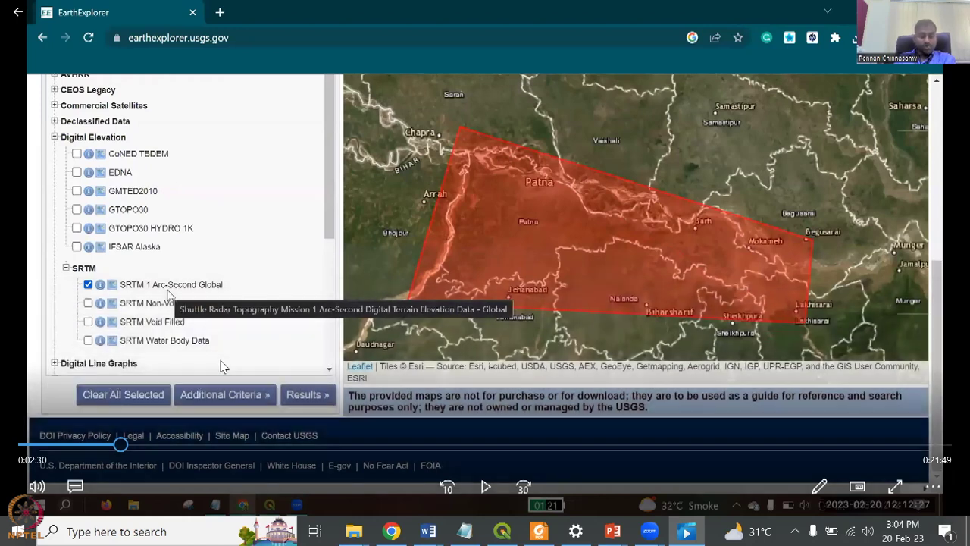
{"action": "left_click", "coordinate": [483, 486]}
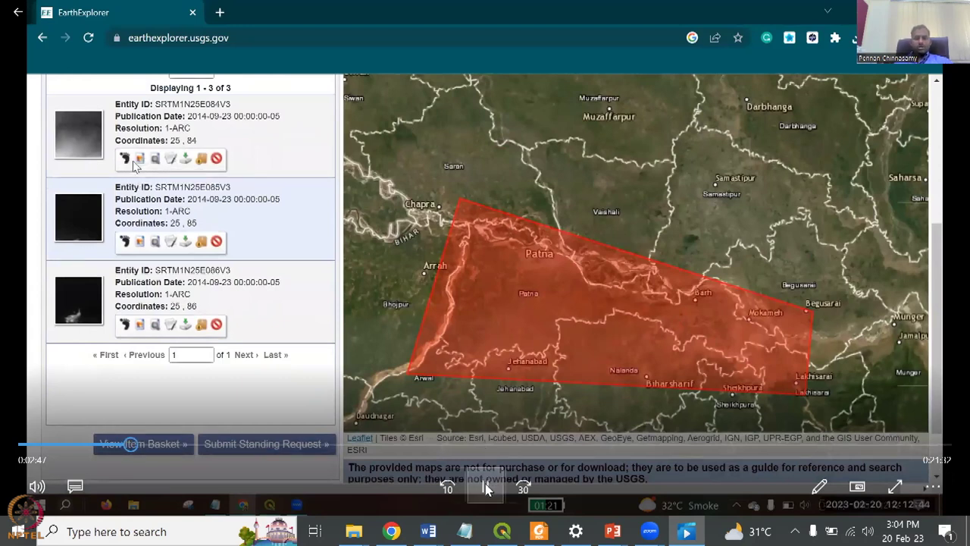
{"action": "left_click", "coordinate": [485, 486]}
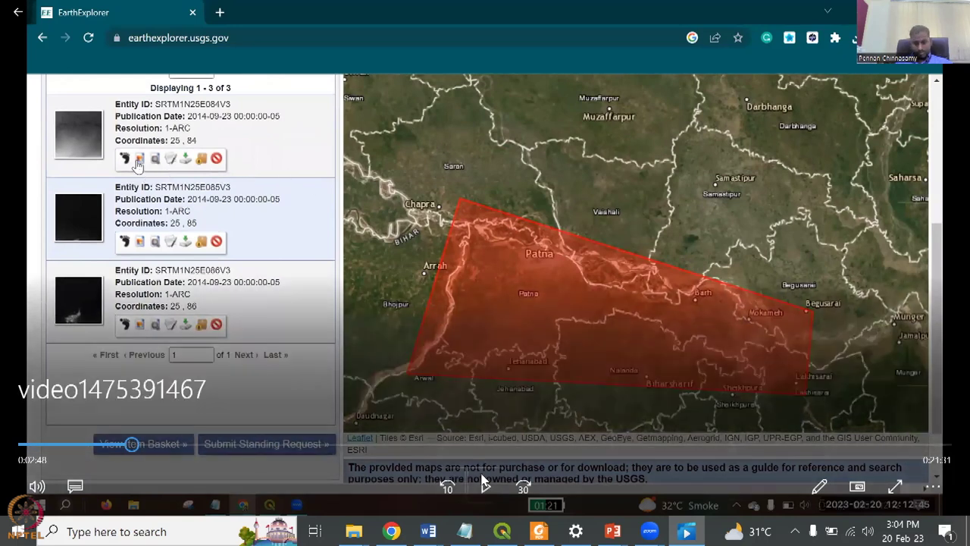
{"action": "left_click", "coordinate": [485, 486]}
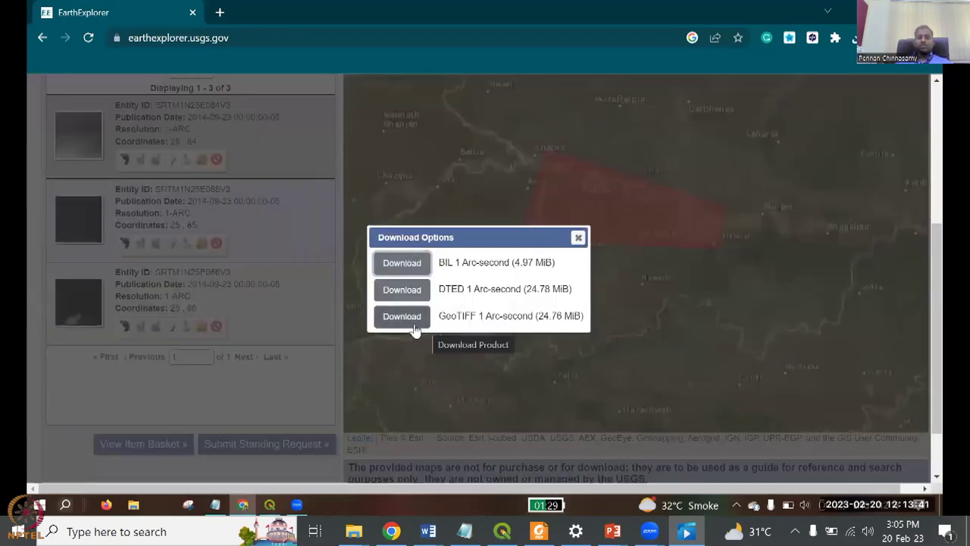
{"action": "left_click", "coordinate": [485, 486]}
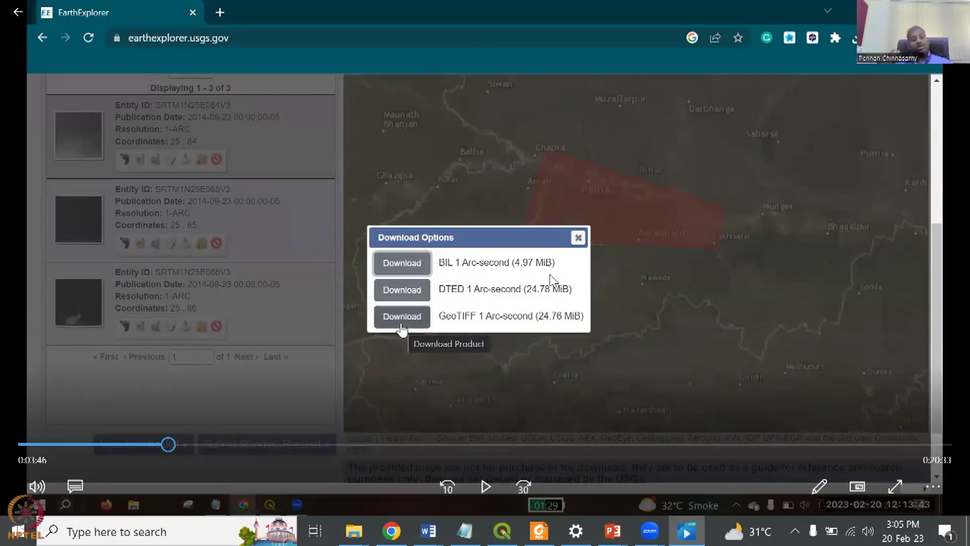
{"action": "left_click", "coordinate": [487, 493]}
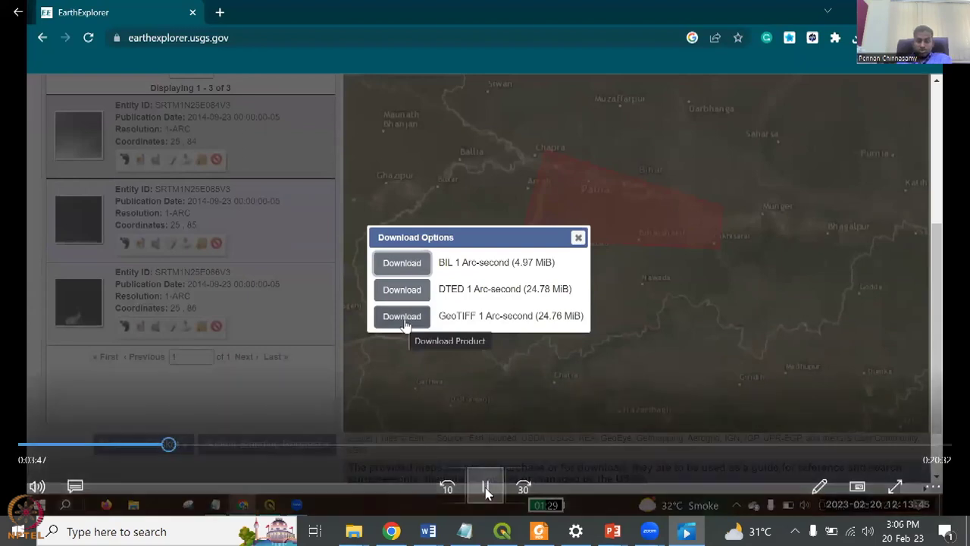
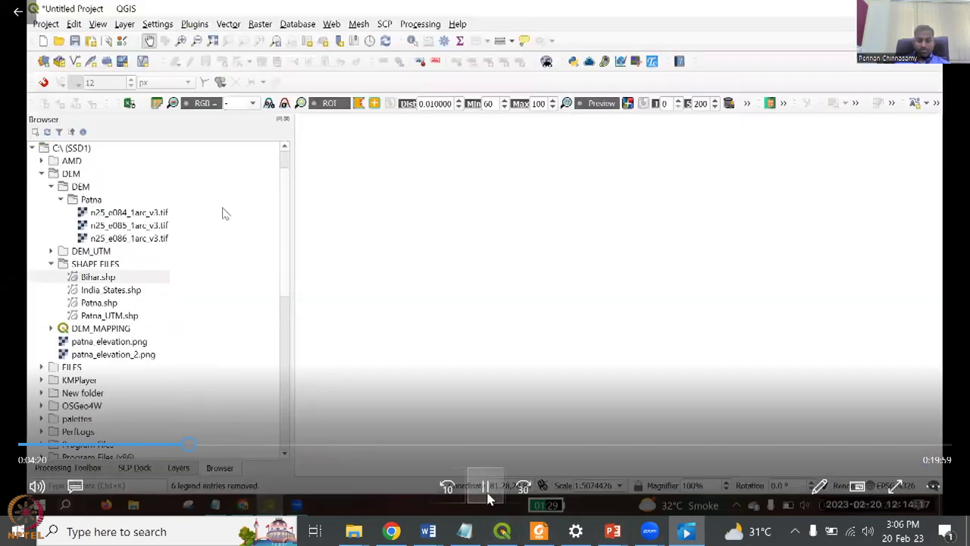
Pause the recording at the QGIS file browser, rewind it to the SRTM tile list and resume playback
{"action": "left_click", "coordinate": [488, 491]}
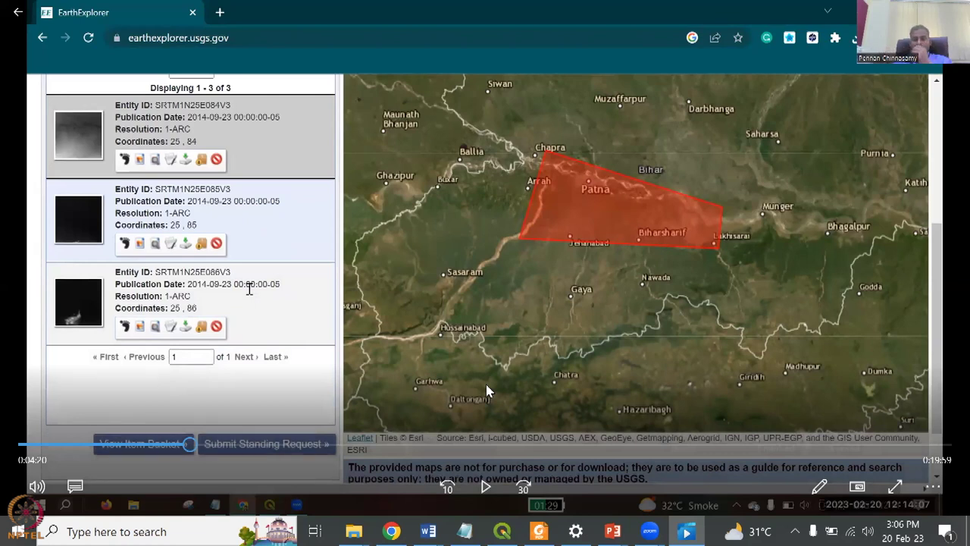
{"action": "key", "text": "Left"}
{"action": "key", "text": "space"}
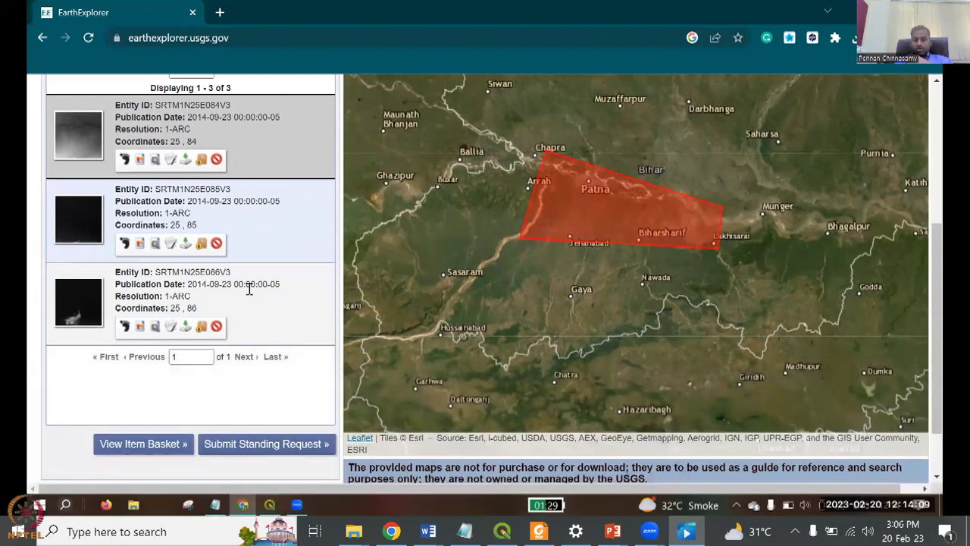
{"action": "mouse_move", "coordinate": [279, 271]}
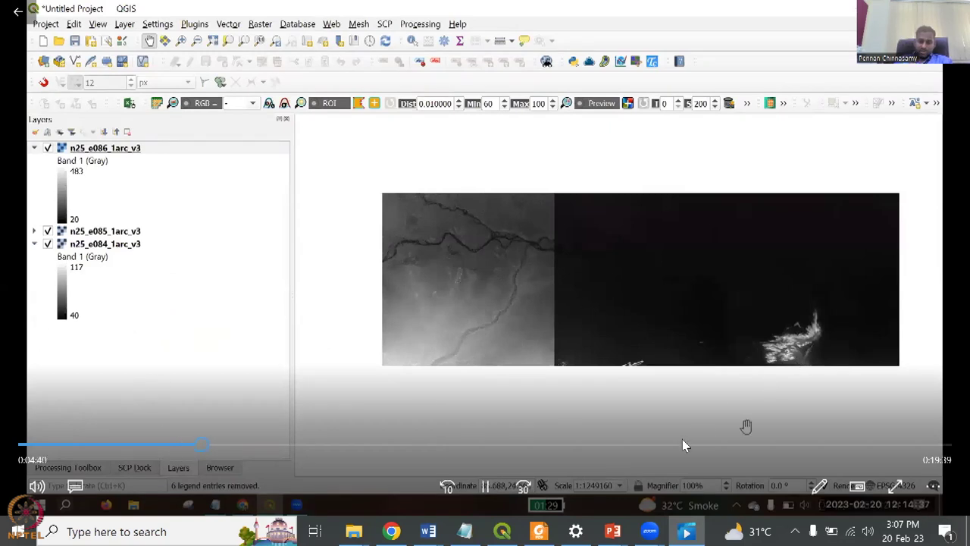
Pause and resume the recording to examine the three n25 DEM tiles and the Patna boundary layer in QGIS
{"action": "left_click", "coordinate": [486, 486]}
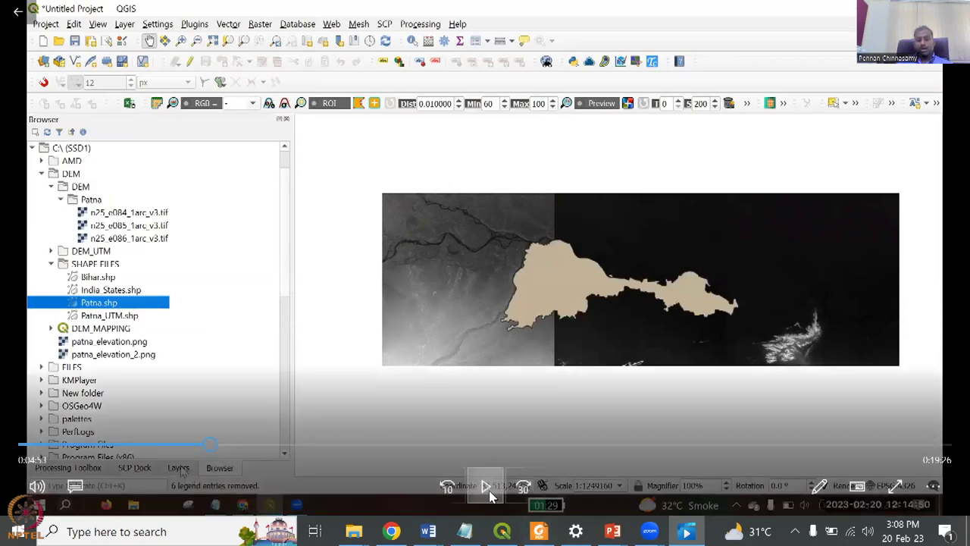
{"action": "left_click", "coordinate": [484, 491]}
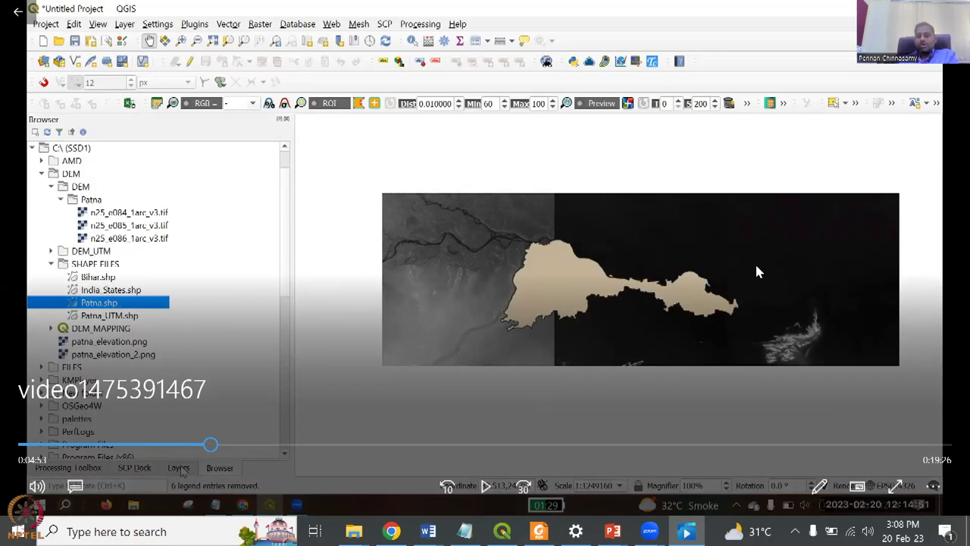
{"action": "left_click", "coordinate": [485, 486]}
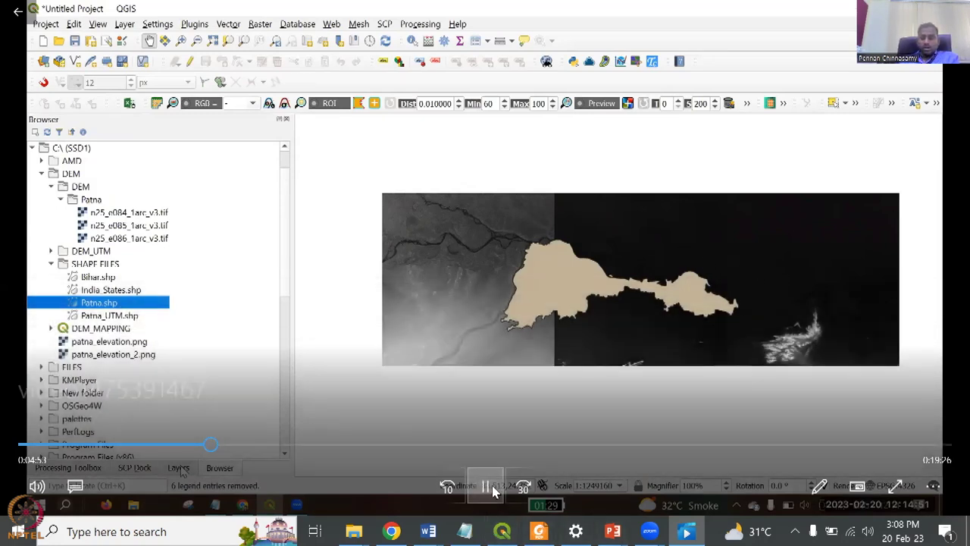
Collapse the legends of the n25_e084_1arc_v3 and n25_e086_1arc_v3 raster layers
{"action": "mouse_move", "coordinate": [442, 381]}
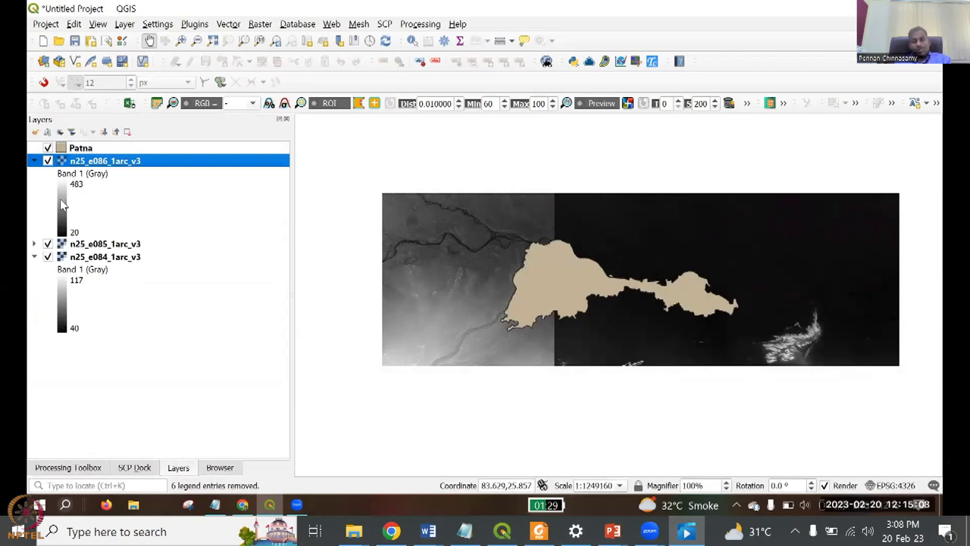
{"action": "left_click", "coordinate": [34, 257]}
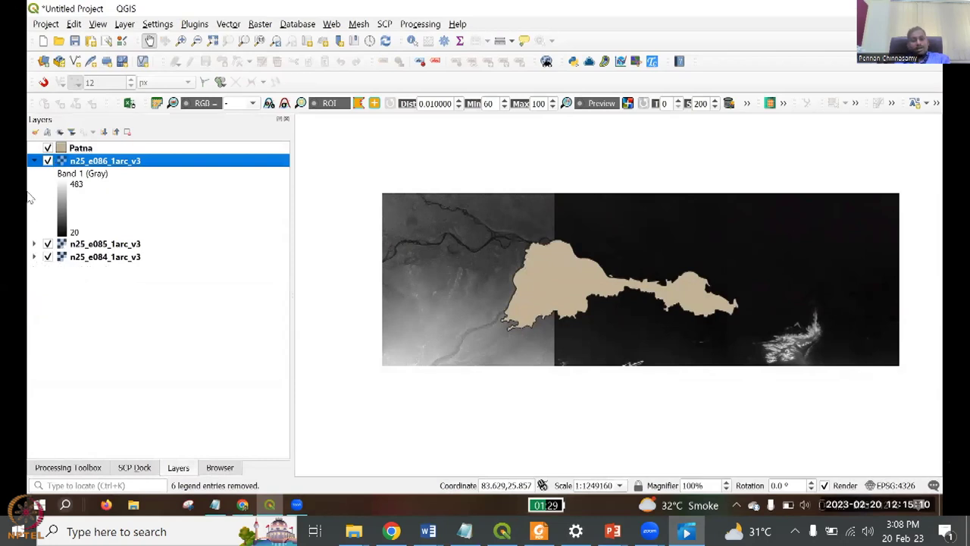
{"action": "left_click", "coordinate": [34, 160]}
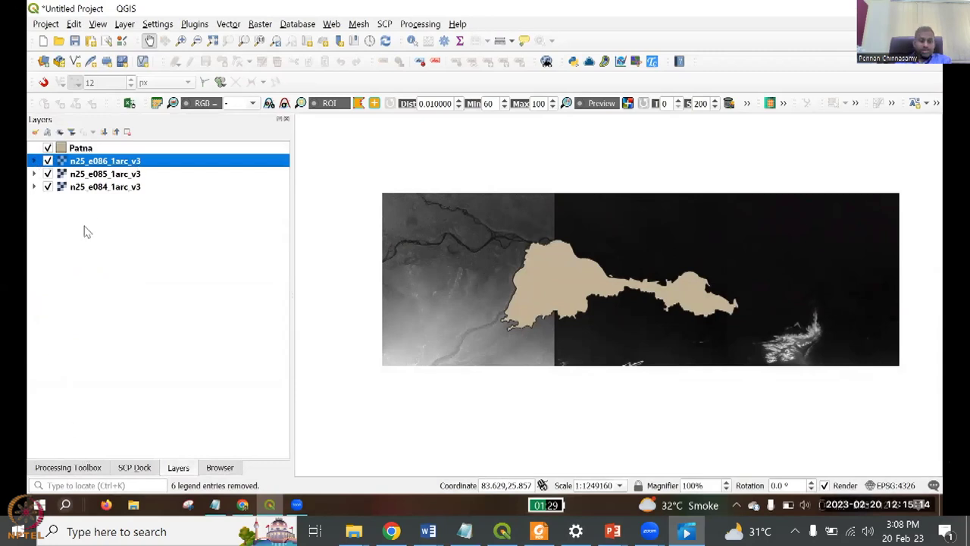
Merge all three n25 tiles into one raster with the Merge tool, pausing and resuming the recording at the tool and its input layers
{"action": "left_click", "coordinate": [260, 23]}
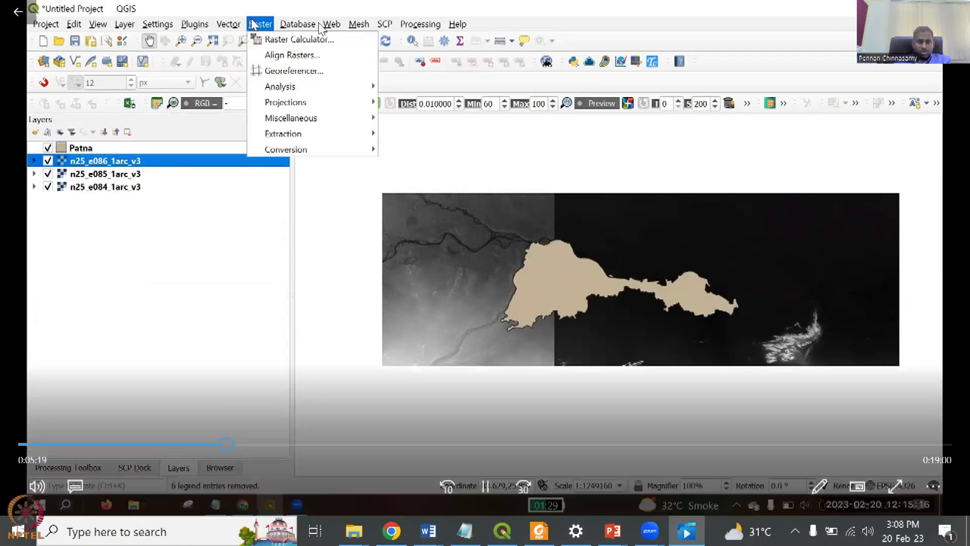
{"action": "left_click", "coordinate": [487, 488]}
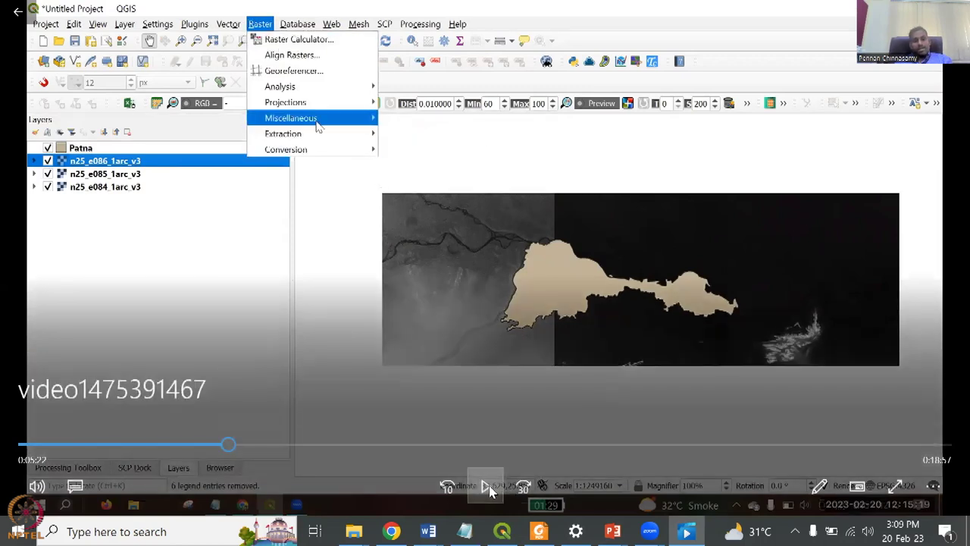
{"action": "left_click", "coordinate": [488, 488]}
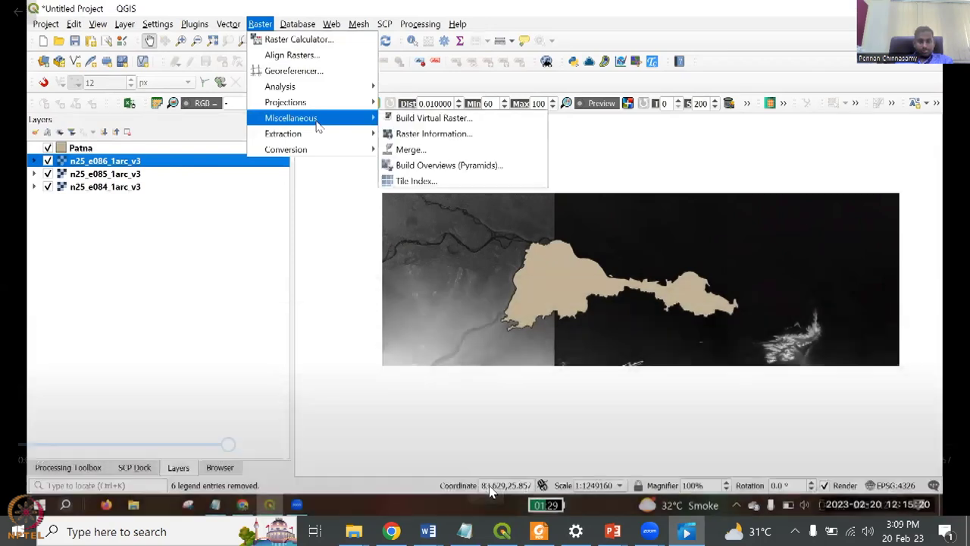
{"action": "left_click", "coordinate": [488, 485]}
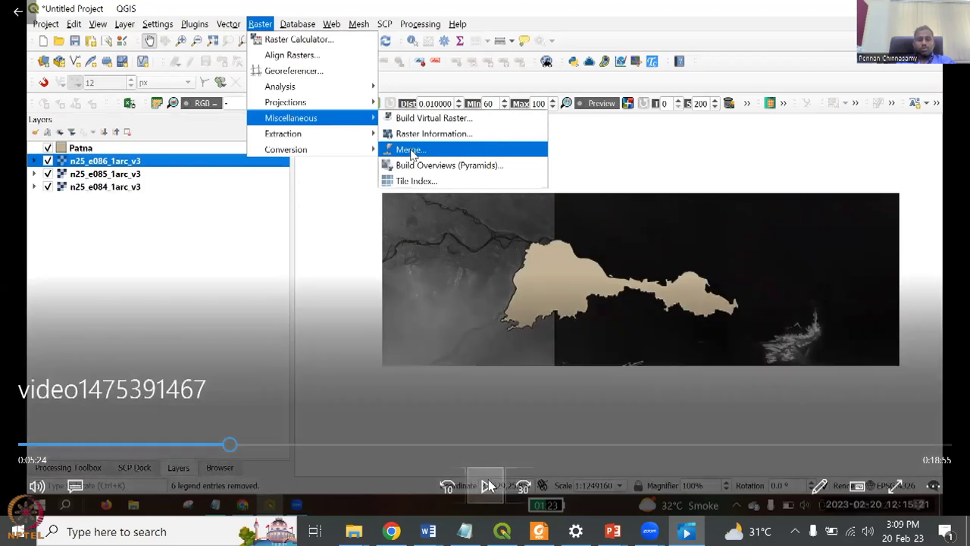
{"action": "left_click", "coordinate": [507, 416]}
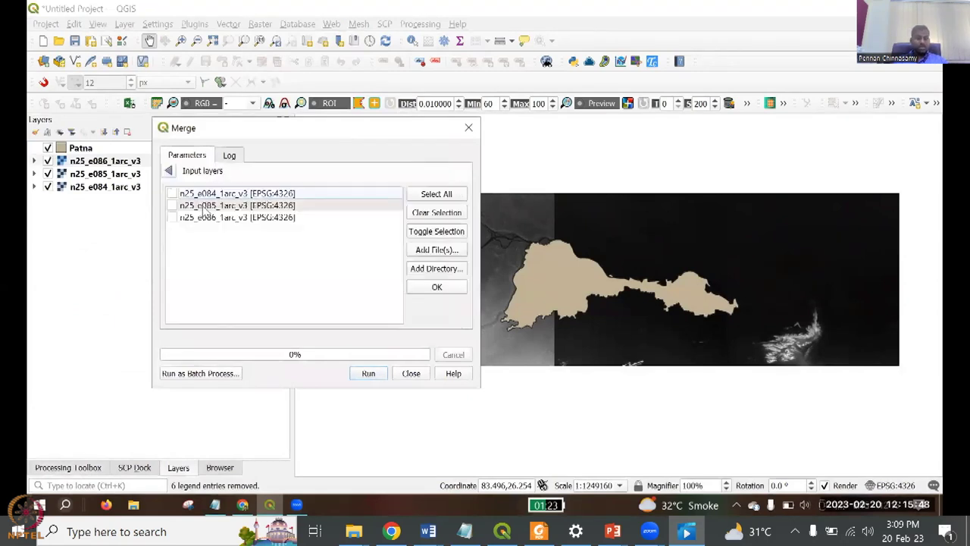
{"action": "mouse_move", "coordinate": [530, 469]}
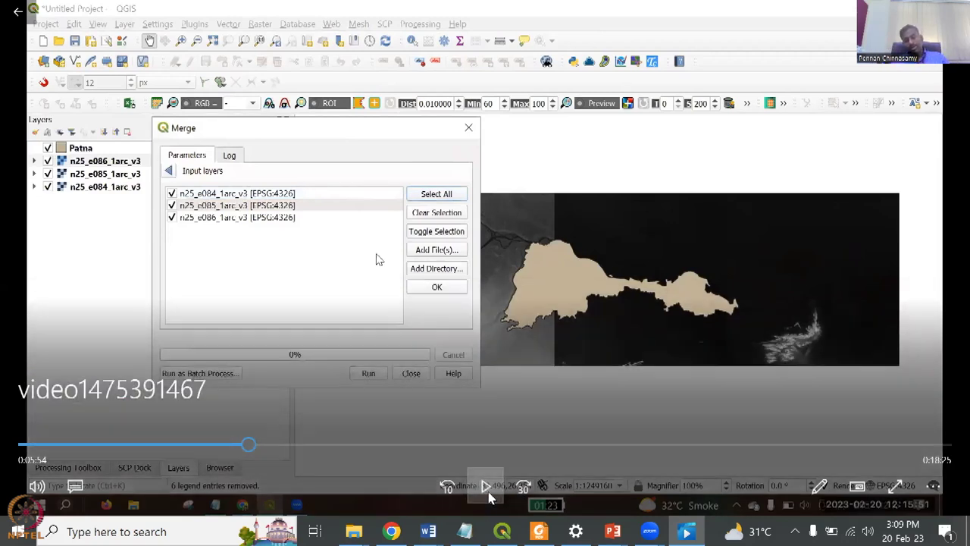
{"action": "left_click", "coordinate": [488, 491]}
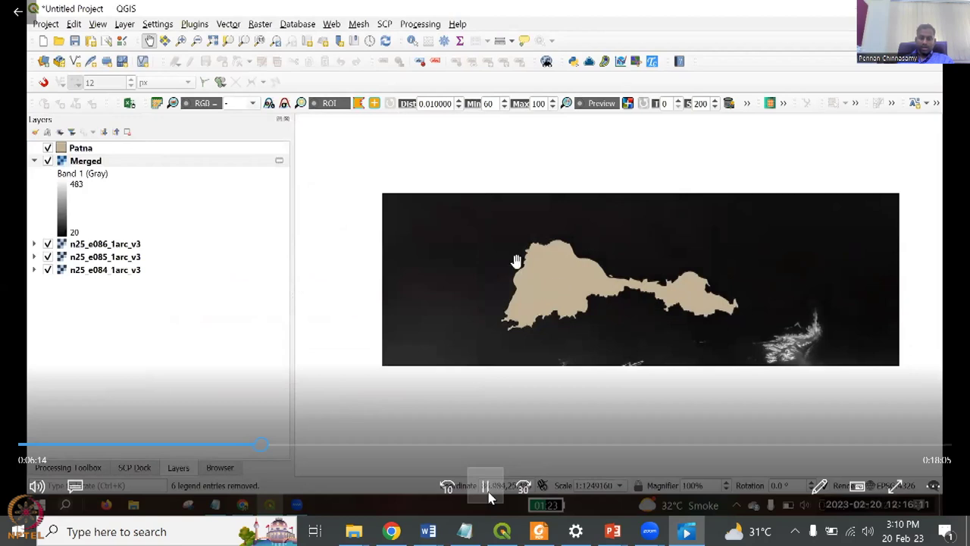
Pause, rewind and resume the recording to examine the Merged layer and the removal of the three n25 tile layers
{"action": "left_click", "coordinate": [488, 494]}
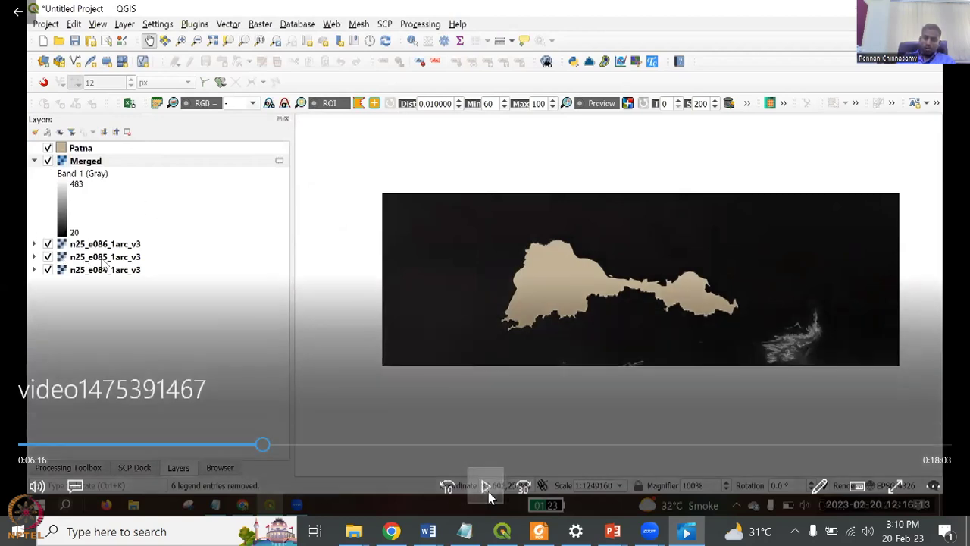
{"action": "left_click", "coordinate": [486, 487]}
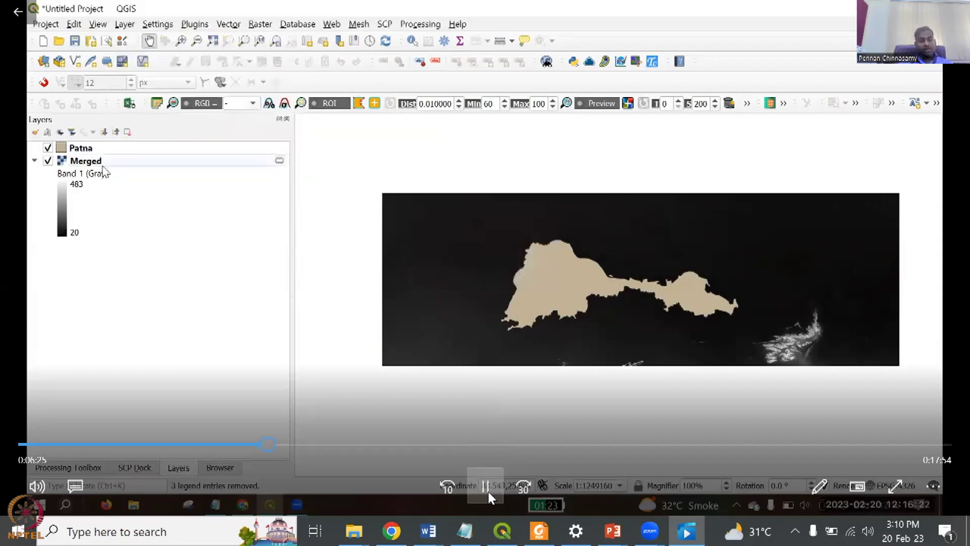
{"action": "left_click", "coordinate": [482, 495]}
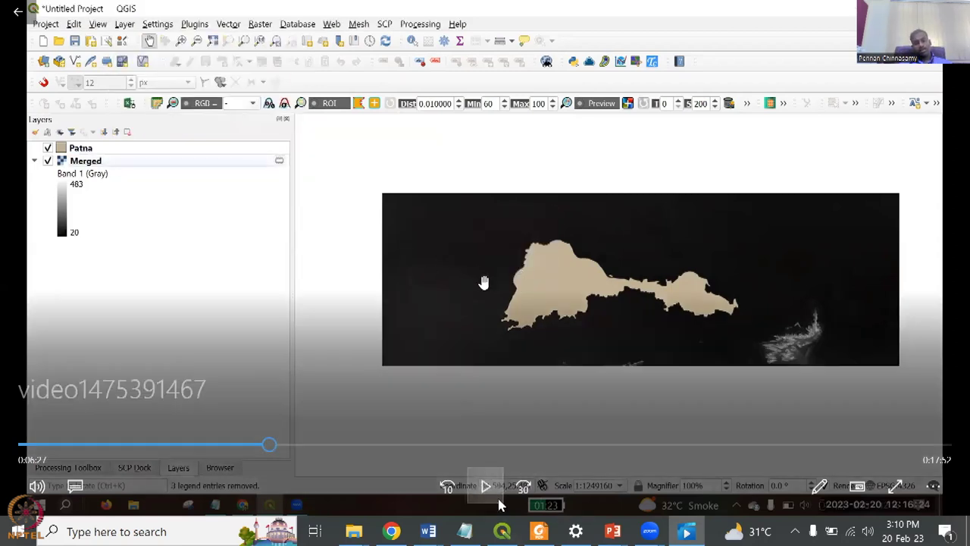
{"action": "left_click", "coordinate": [450, 490]}
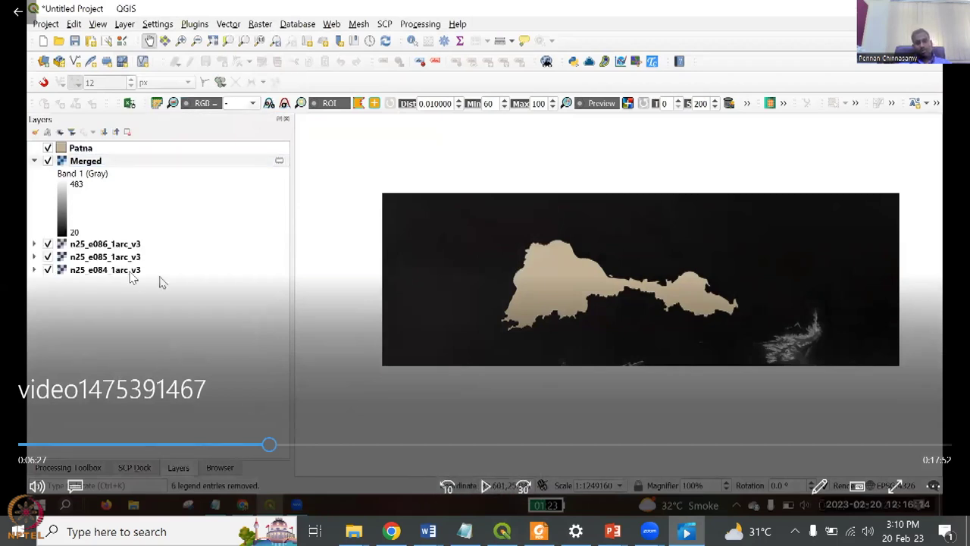
{"action": "left_click", "coordinate": [483, 489]}
{"action": "mouse_move", "coordinate": [478, 489]}
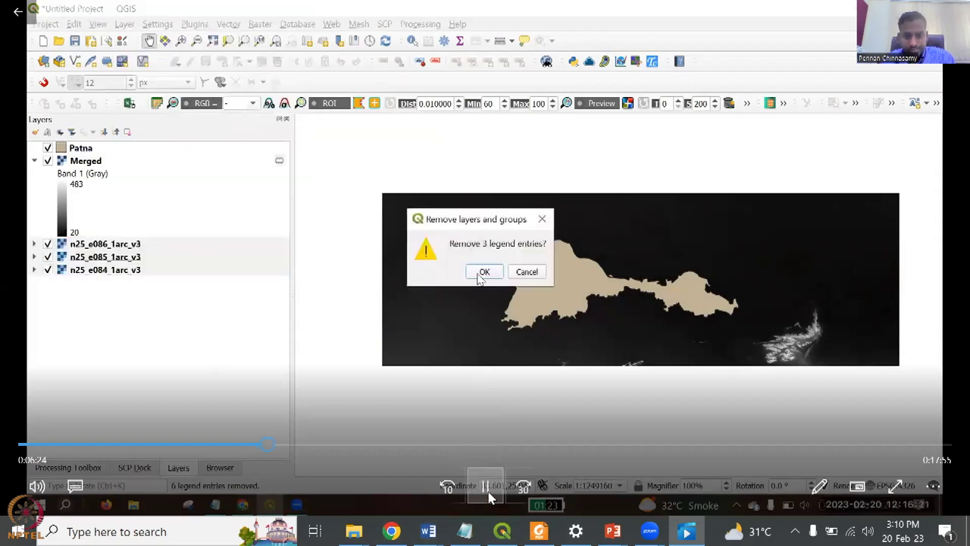
{"action": "left_click", "coordinate": [489, 494]}
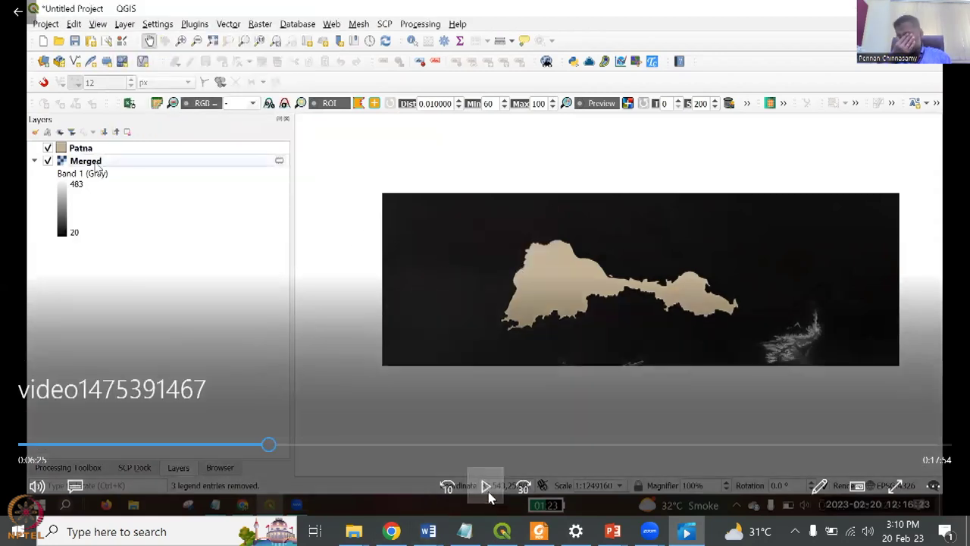
{"action": "left_click", "coordinate": [486, 488]}
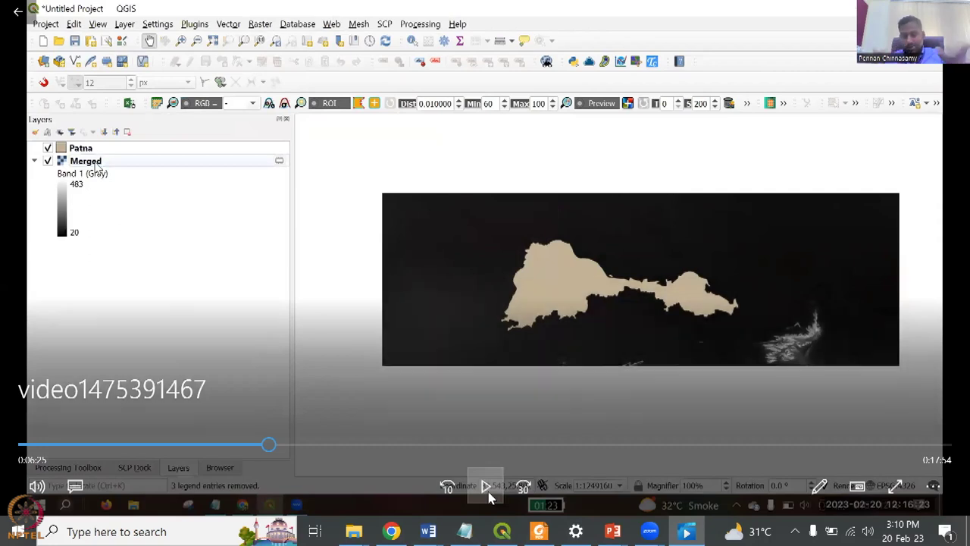
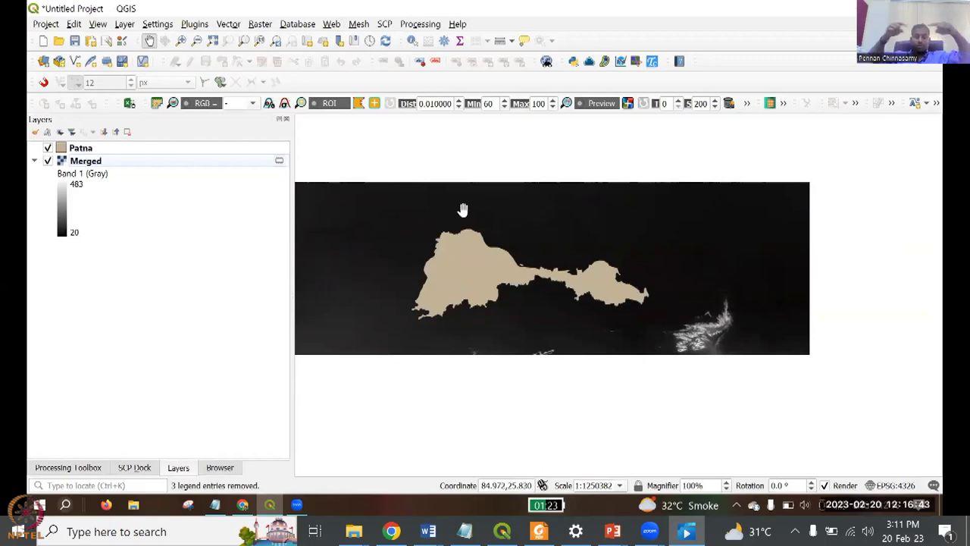
Clip the Merged raster with Clip Raster by Mask Layer and the Patna boundary, pausing and resuming the recording at the clip settings
{"action": "left_click", "coordinate": [147, 151]}
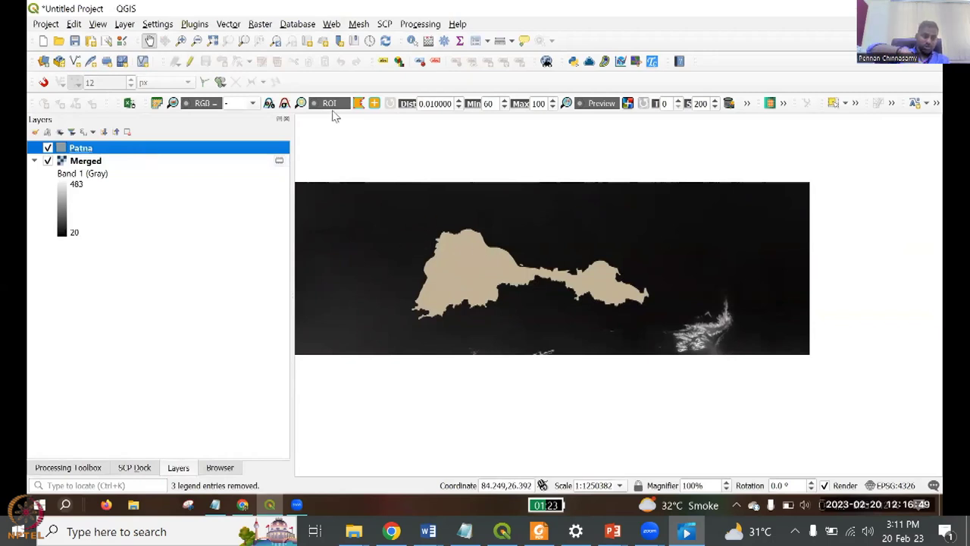
{"action": "left_click", "coordinate": [265, 27]}
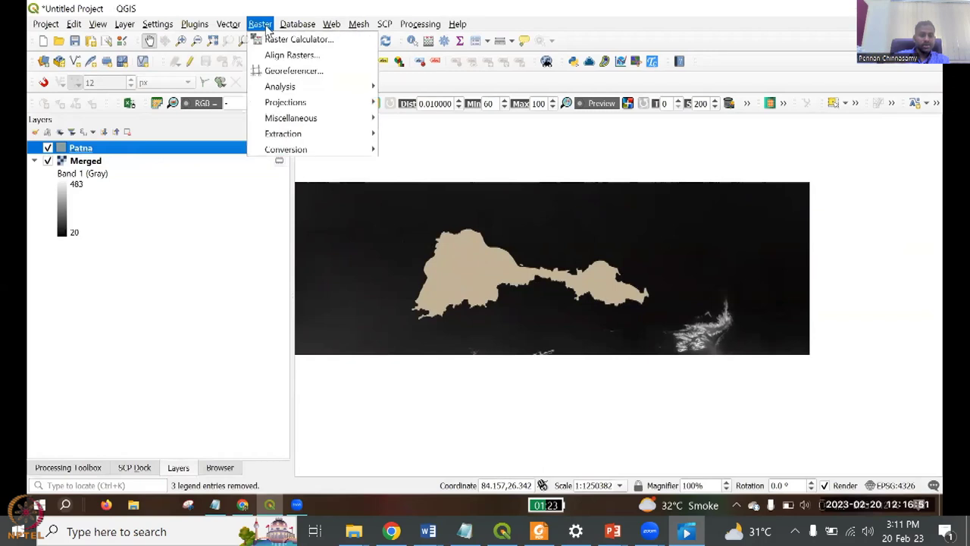
{"action": "mouse_move", "coordinate": [288, 135]}
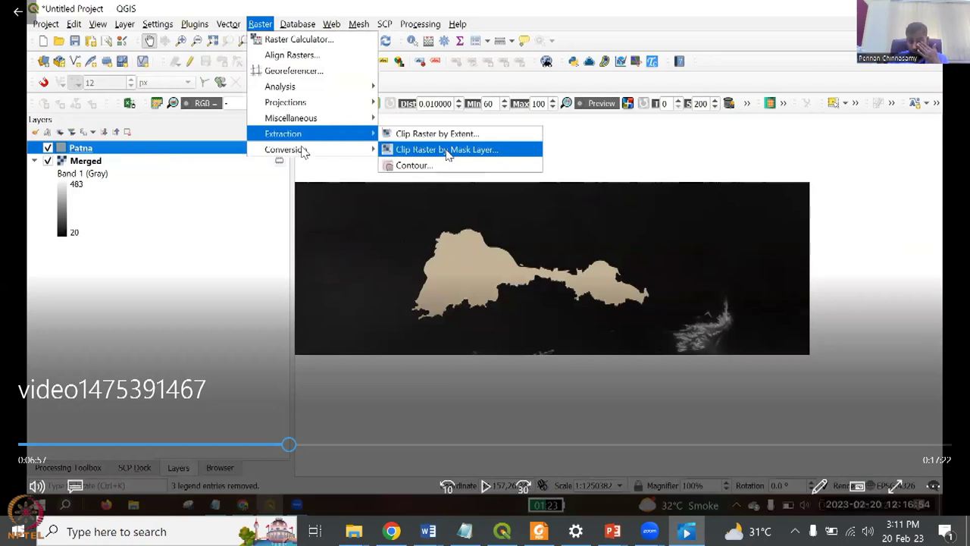
{"action": "left_click", "coordinate": [483, 487]}
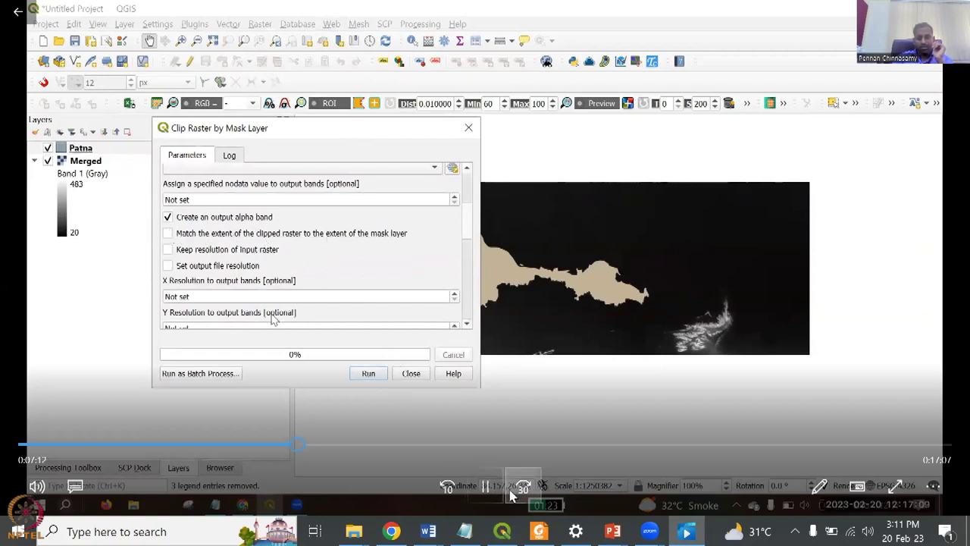
{"action": "left_click", "coordinate": [485, 486]}
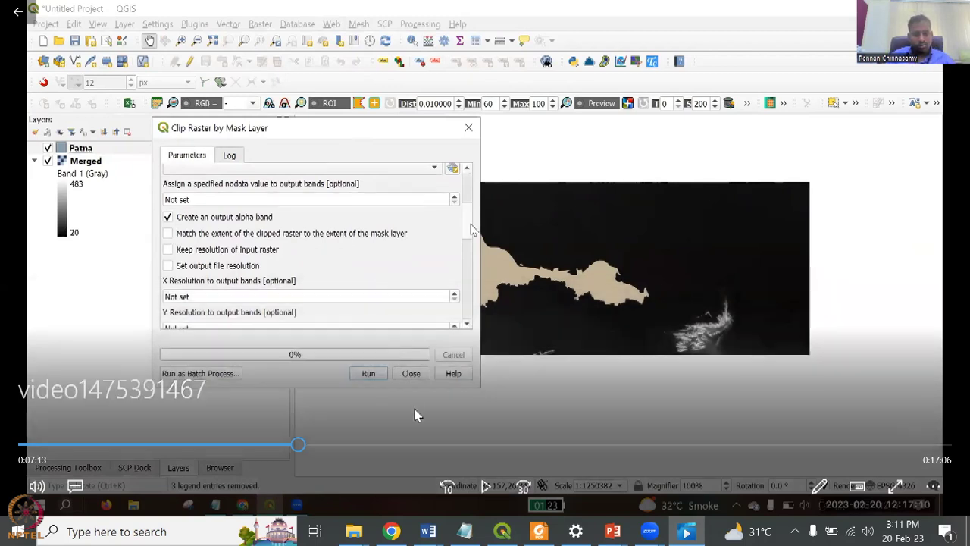
{"action": "left_click", "coordinate": [479, 491]}
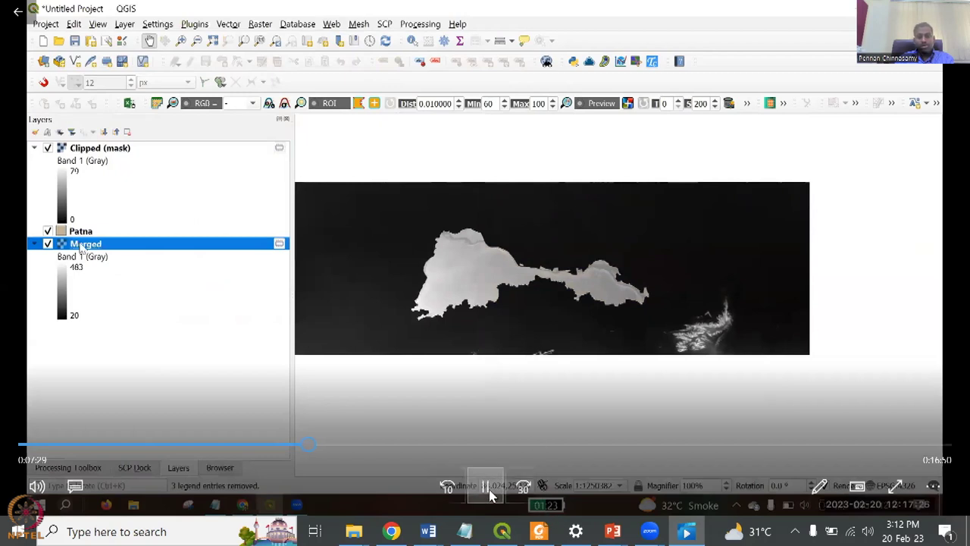
Pause and resume the recording to examine the Clipped (mask) elevation raster before and after the Merged layer is removed
{"action": "left_click", "coordinate": [487, 489]}
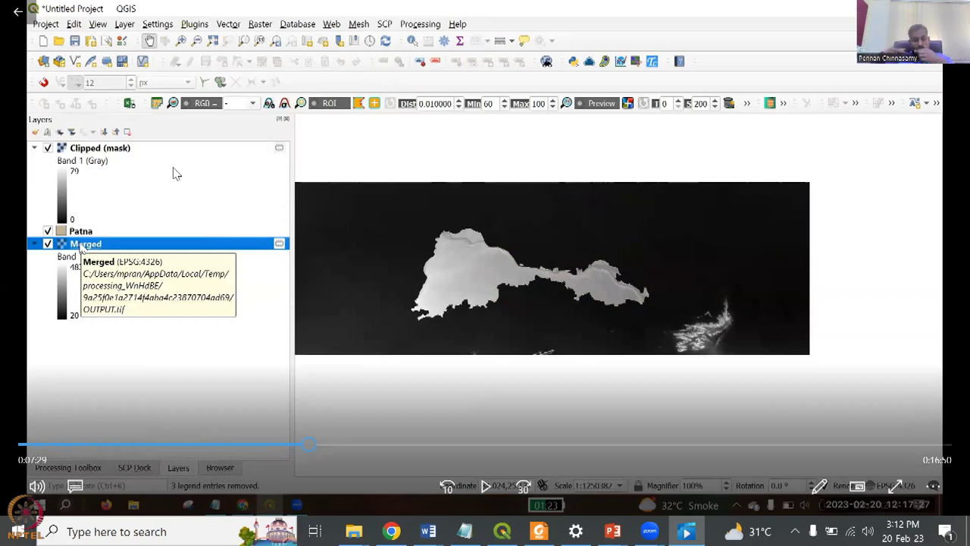
{"action": "left_click", "coordinate": [486, 485]}
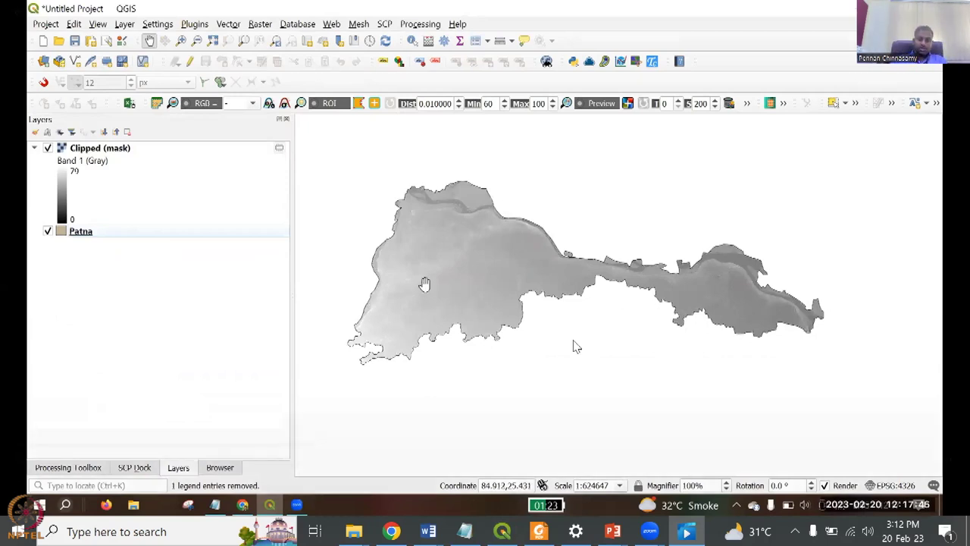
{"action": "left_click", "coordinate": [486, 485]}
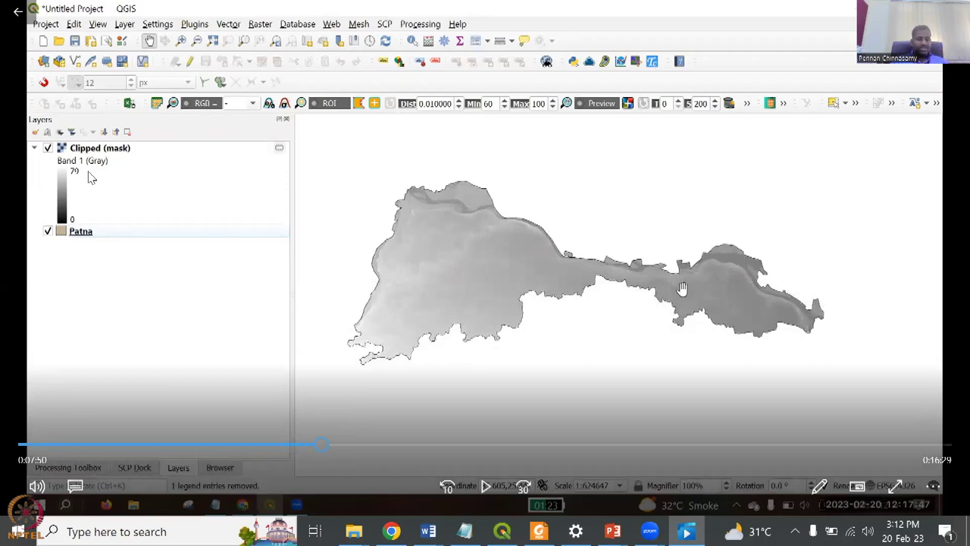
{"action": "left_click", "coordinate": [486, 485]}
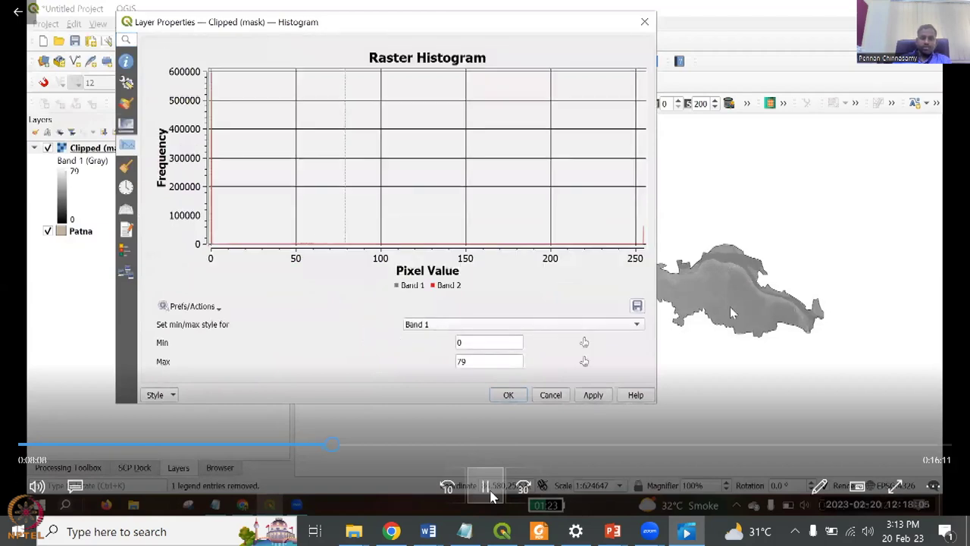
Pause and resume the recording to examine the Band 1 raster histogram of the Clipped (mask) layer in the enlarged properties dialog
{"action": "left_click", "coordinate": [485, 487]}
{"action": "left_click", "coordinate": [486, 486]}
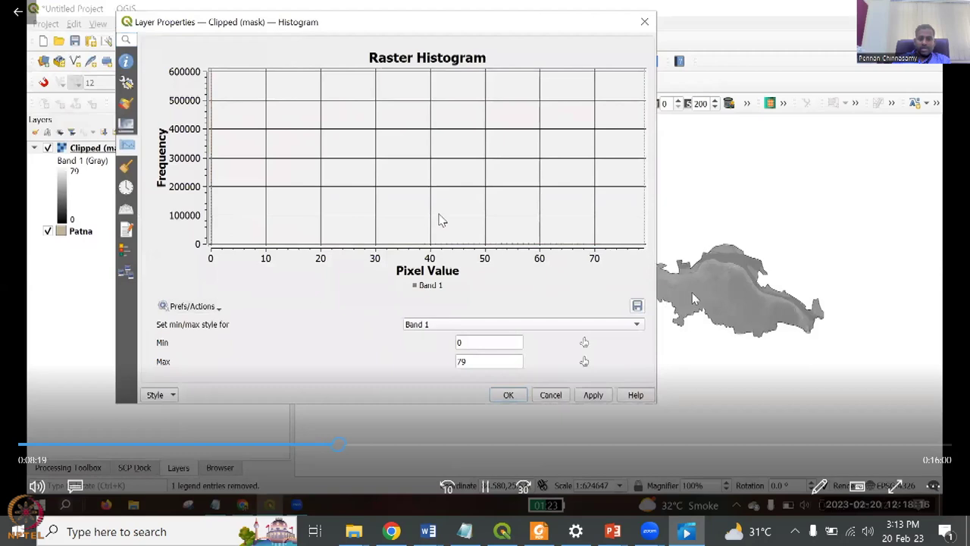
{"action": "left_click", "coordinate": [487, 488]}
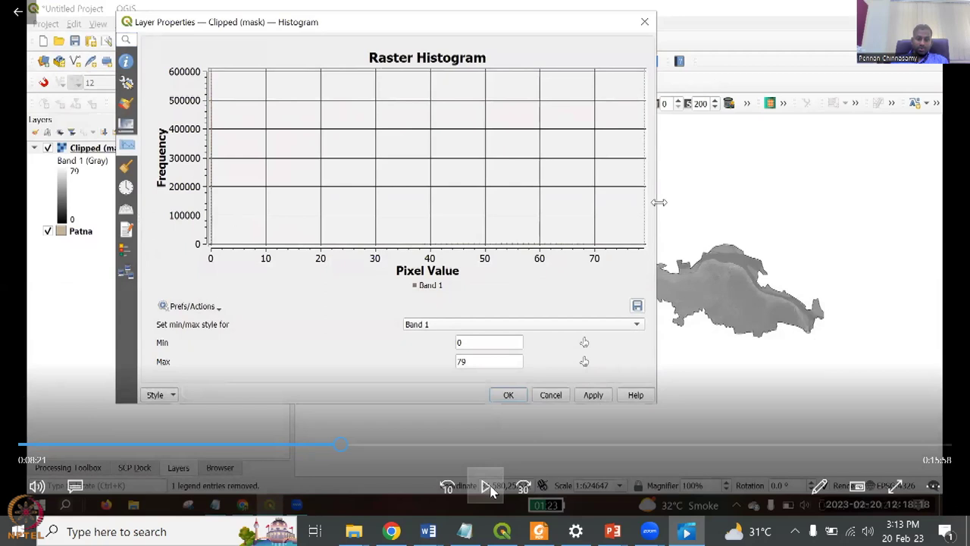
{"action": "left_click", "coordinate": [486, 486]}
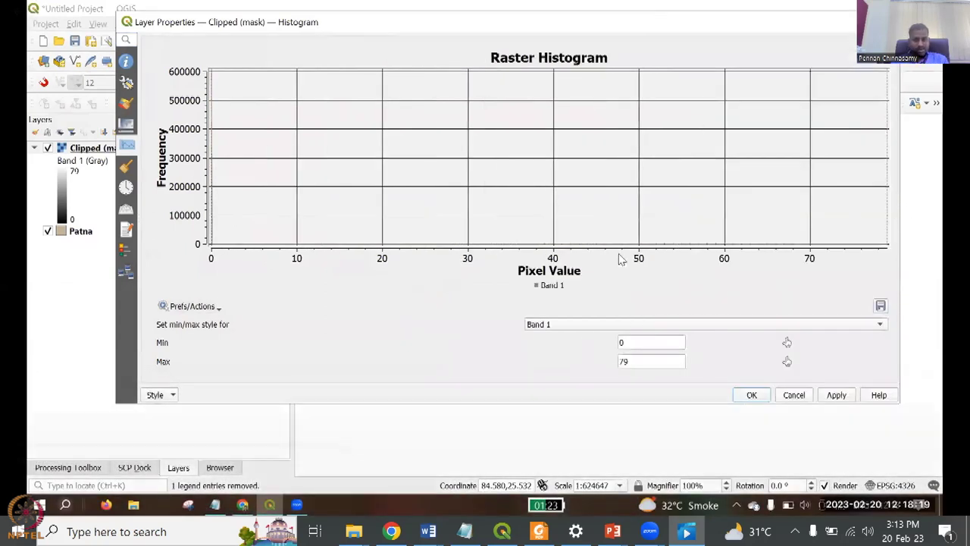
{"action": "mouse_move", "coordinate": [490, 491]}
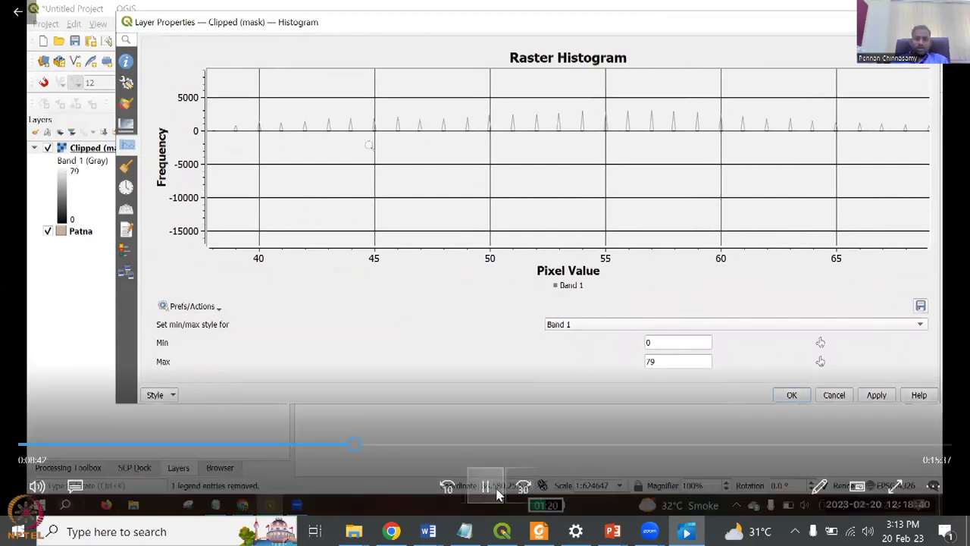
{"action": "left_click", "coordinate": [486, 486]}
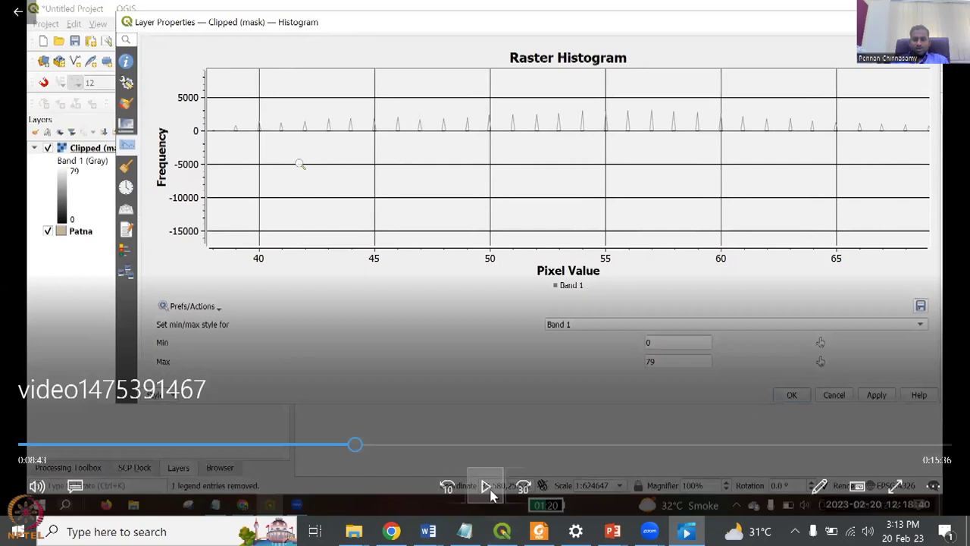
{"action": "left_click", "coordinate": [485, 486]}
Apply singleband pseudocolor rendering from 0 to 79 with the green-to-red ramp and linear interpolation to the Clipped (mask) layer
{"action": "mouse_move", "coordinate": [553, 288]}
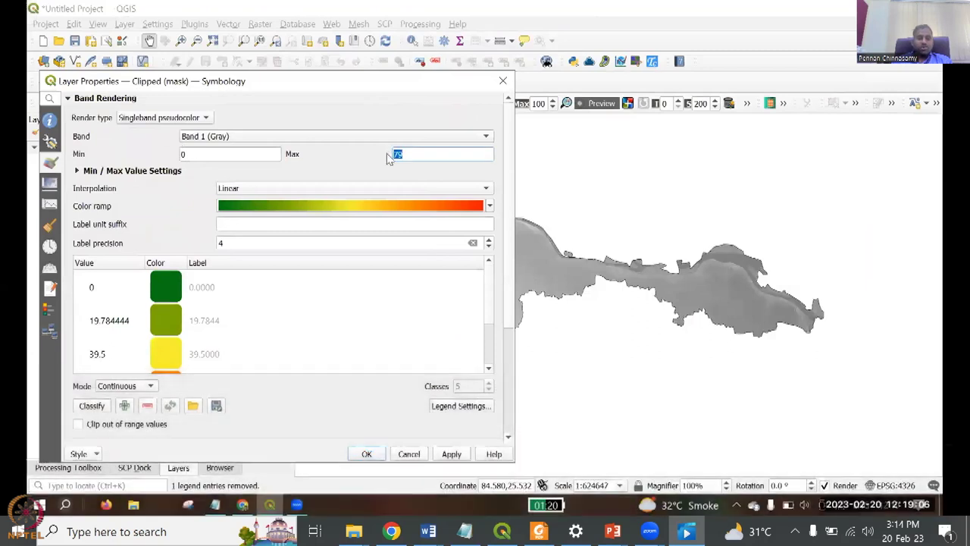
{"action": "left_click", "coordinate": [370, 162]}
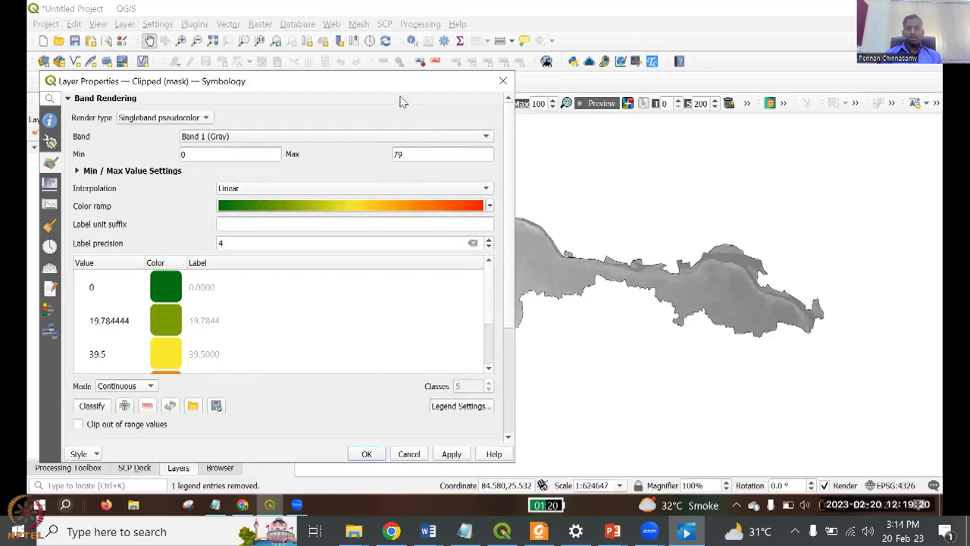
{"action": "left_click_drag", "start_coordinate": [393, 91], "coordinate": [383, 72]}
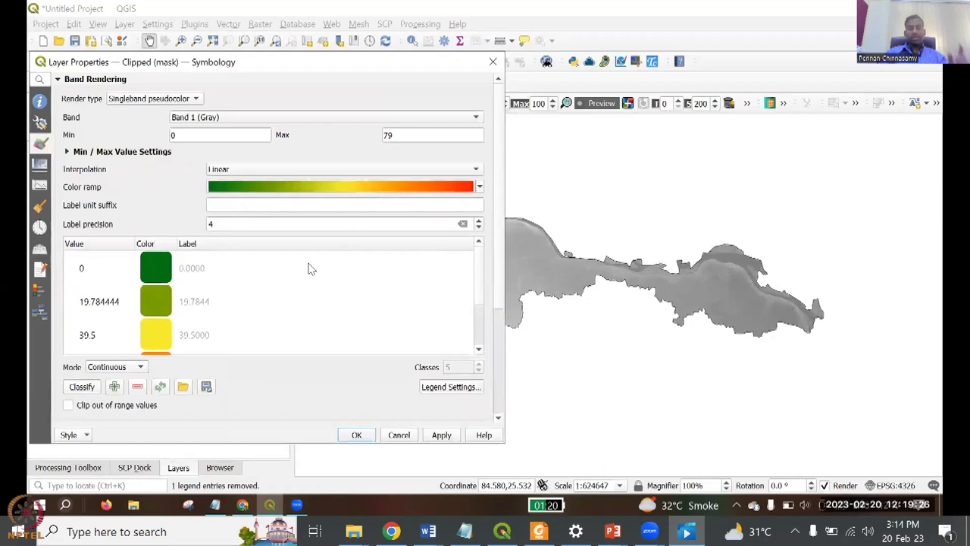
{"action": "mouse_move", "coordinate": [396, 297]}
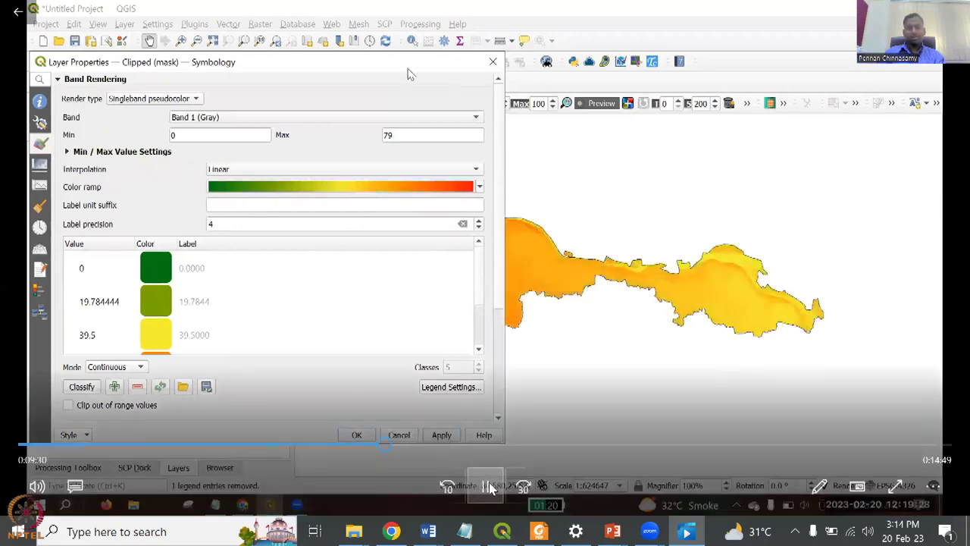
{"action": "left_click", "coordinate": [489, 487]}
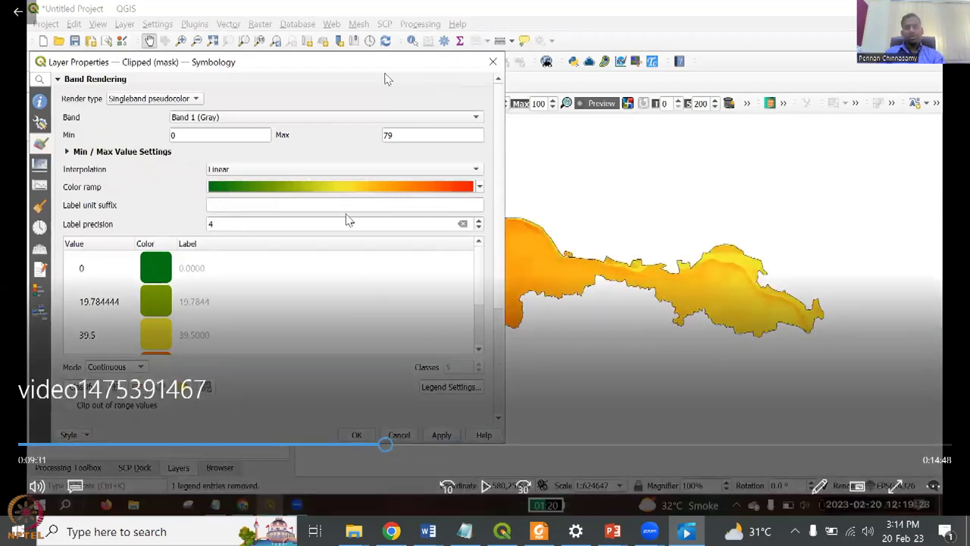
Set the Clipped (mask) classification mode to Equal Interval, resuming the recording and pausing it at the class settings
{"action": "left_click", "coordinate": [485, 487]}
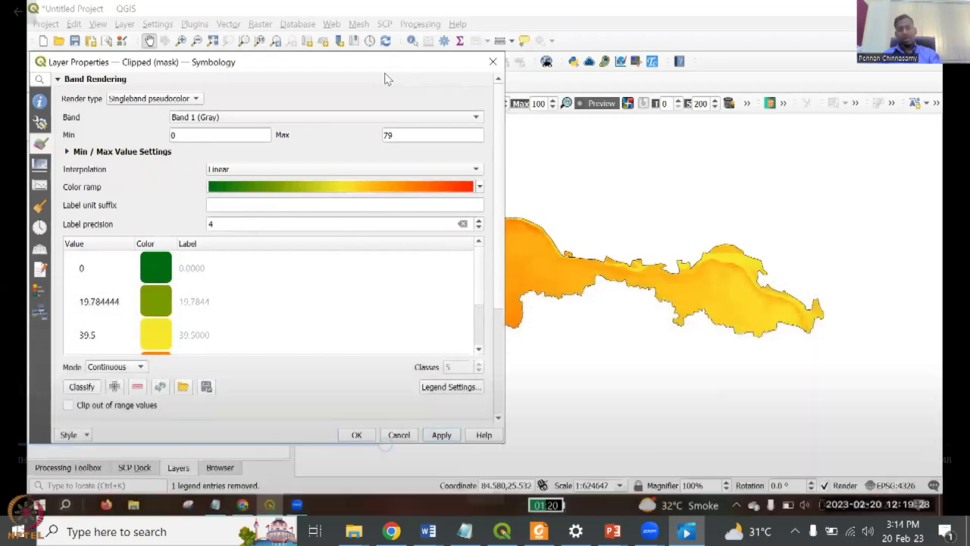
{"action": "mouse_move", "coordinate": [484, 491]}
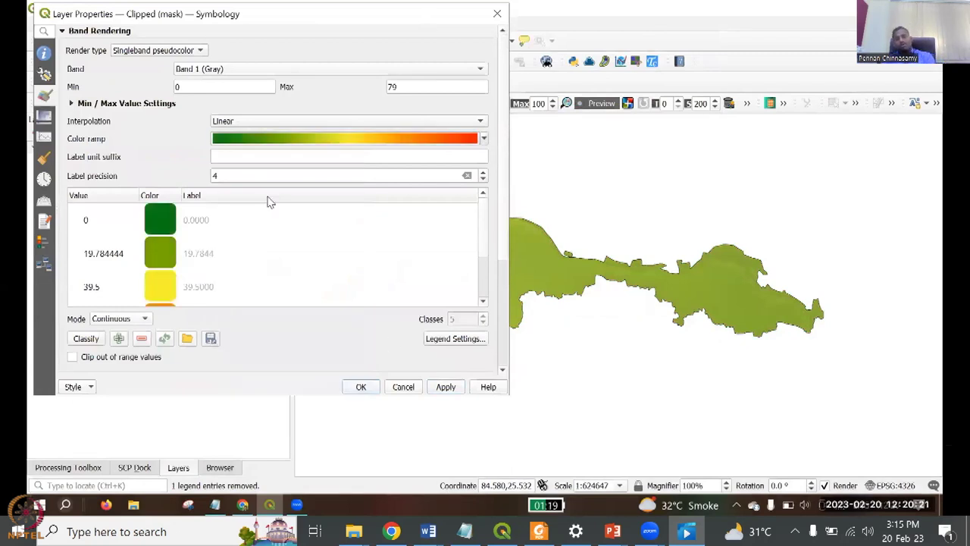
{"action": "mouse_move", "coordinate": [614, 248]}
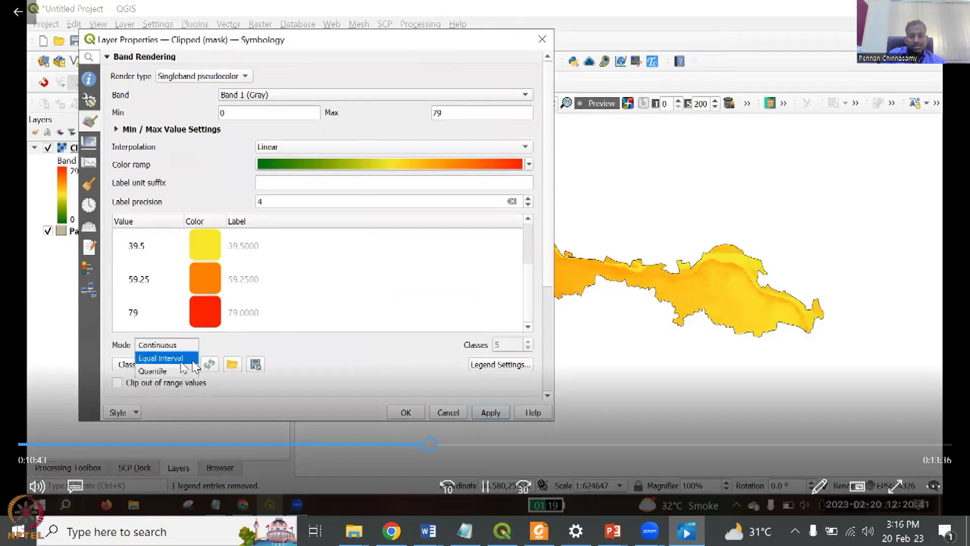
{"action": "left_click", "coordinate": [497, 490]}
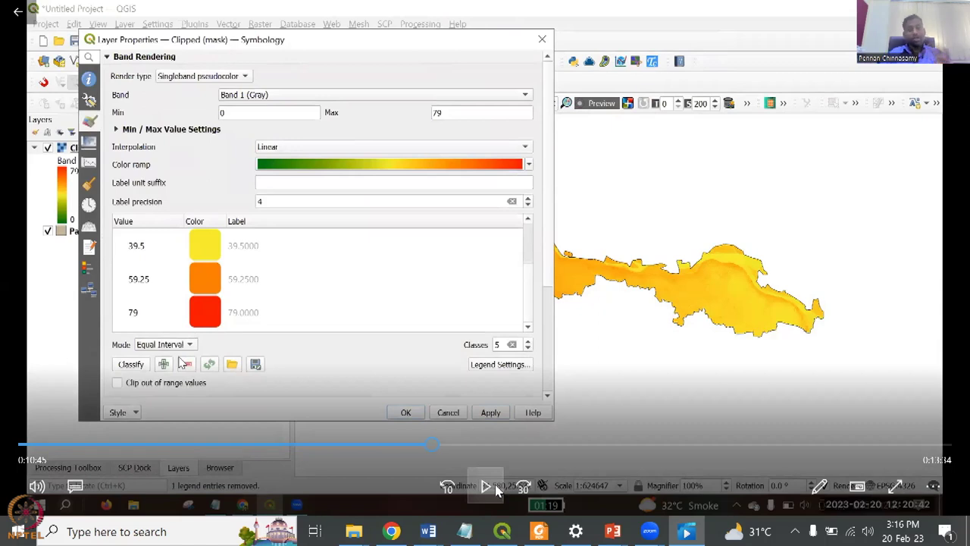
Resume and pause the recording to classify the Clipped (mask) elevation into 10 classes with the label unit suffix metre
{"action": "left_click", "coordinate": [494, 487]}
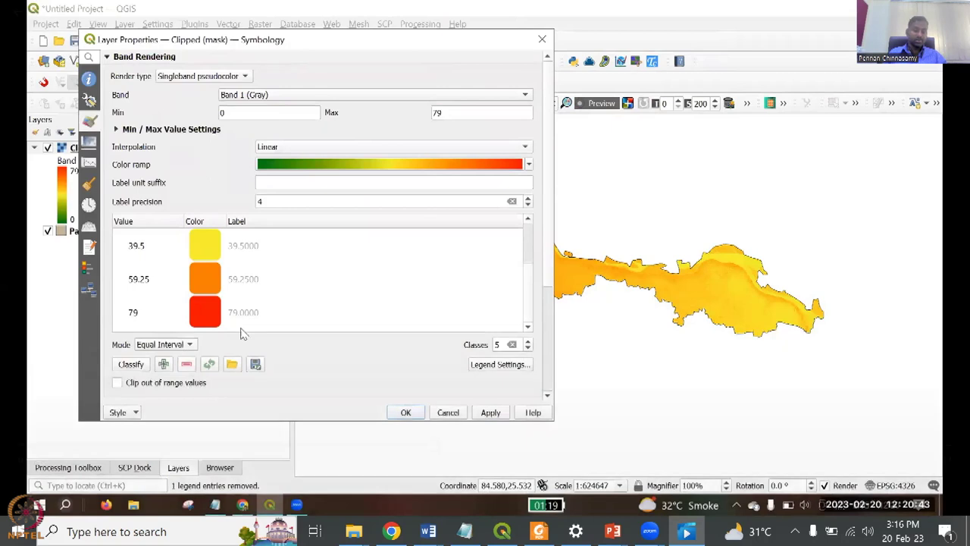
{"action": "mouse_move", "coordinate": [494, 489]}
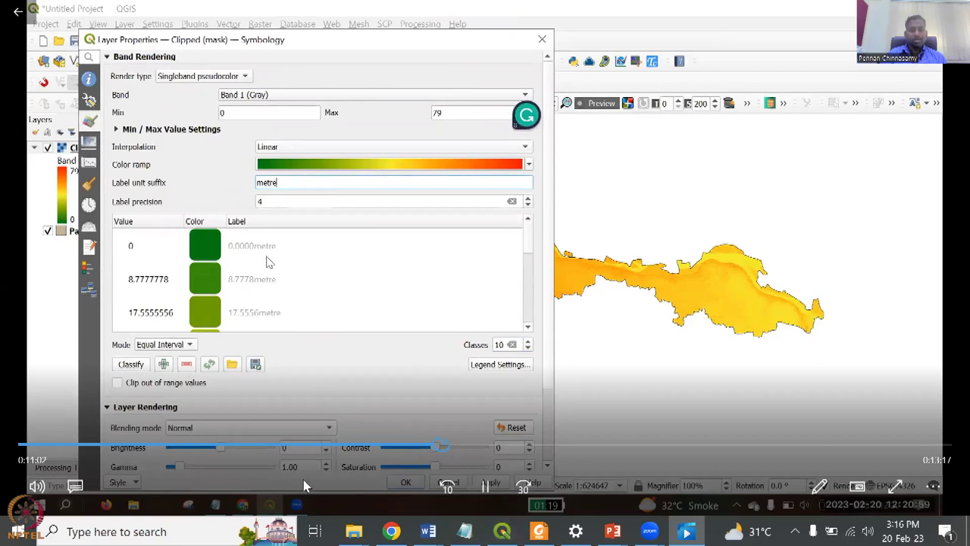
{"action": "left_click", "coordinate": [485, 485]}
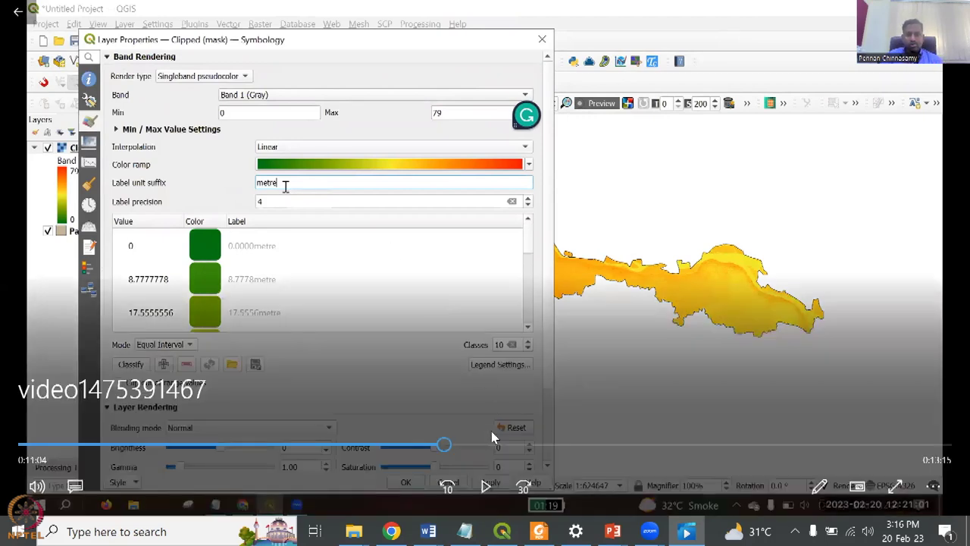
Clear the label suffix, set label precision to 0, and set class values 40, 45, 50, 55, 60 and 65, pausing and resuming the recording midway
{"action": "left_click", "coordinate": [487, 485]}
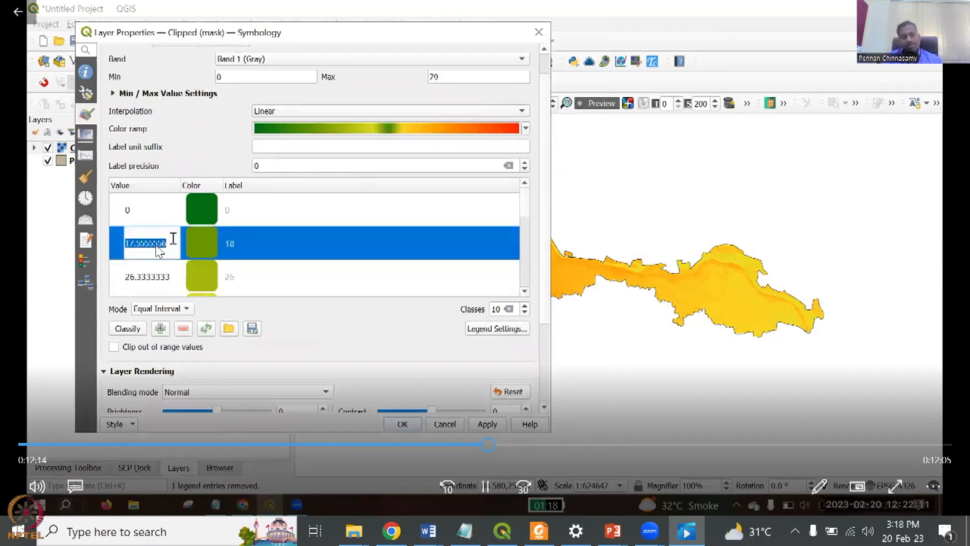
{"action": "left_click", "coordinate": [485, 486]}
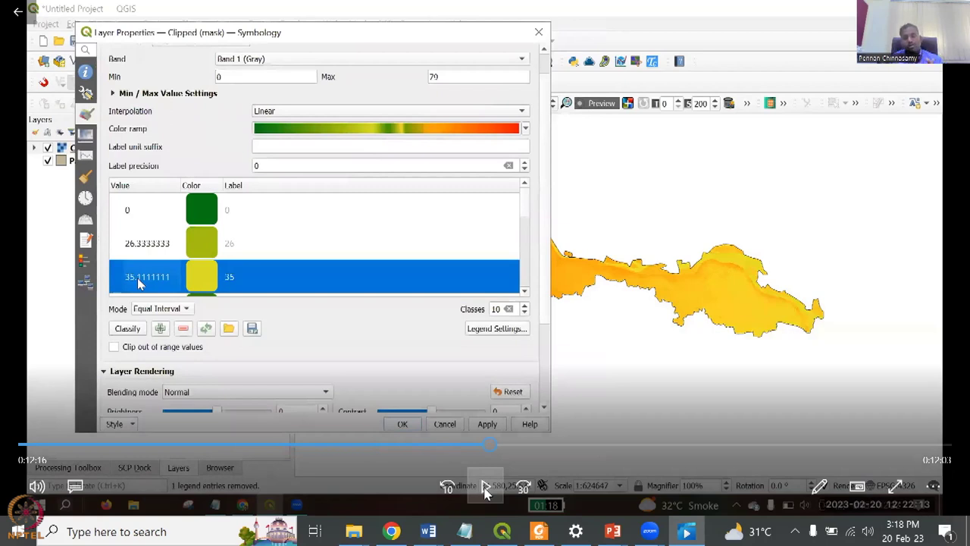
{"action": "left_click", "coordinate": [485, 492]}
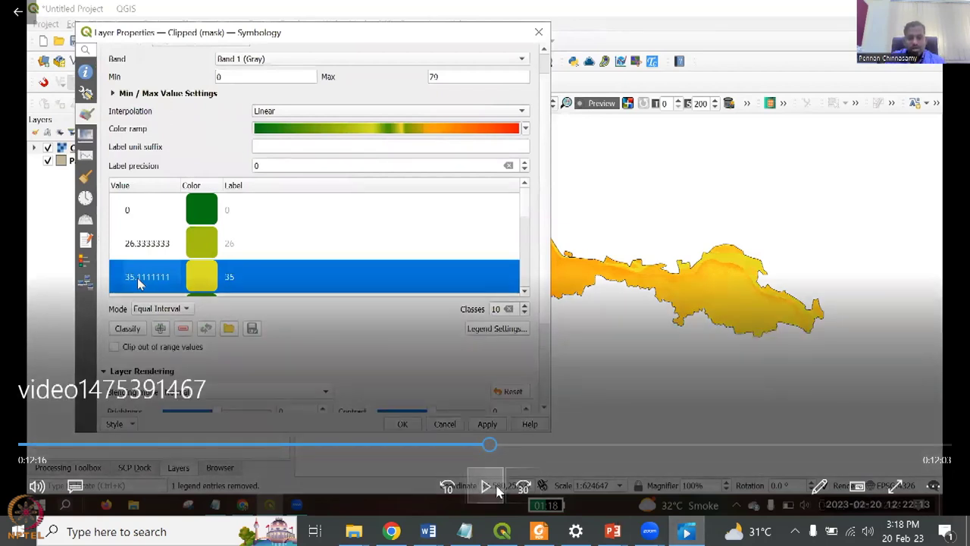
{"action": "mouse_move", "coordinate": [506, 363]}
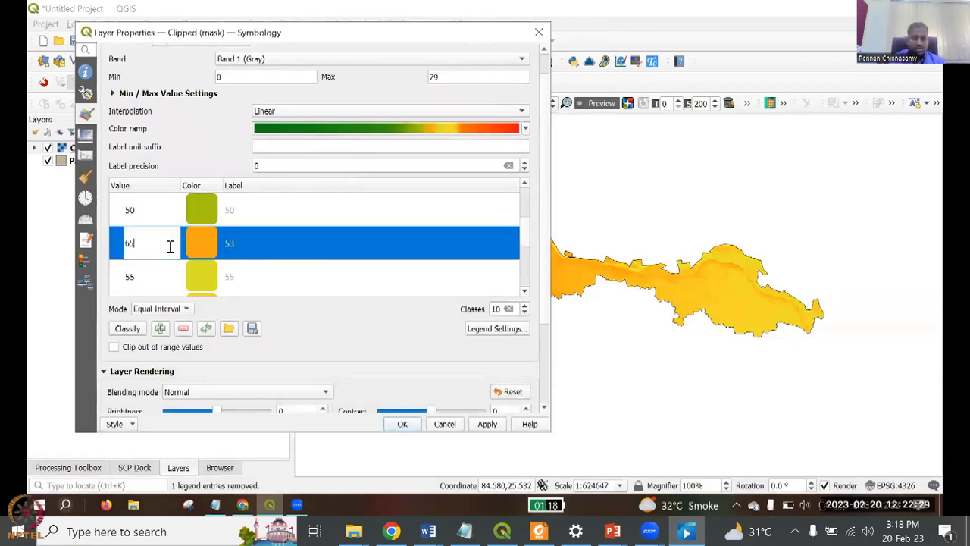
Set the next two colour class values above 65 to 70 and 75 in the Clipped (mask) symbology
{"action": "double_click", "coordinate": [156, 210]}
{"action": "type", "text": "4"}
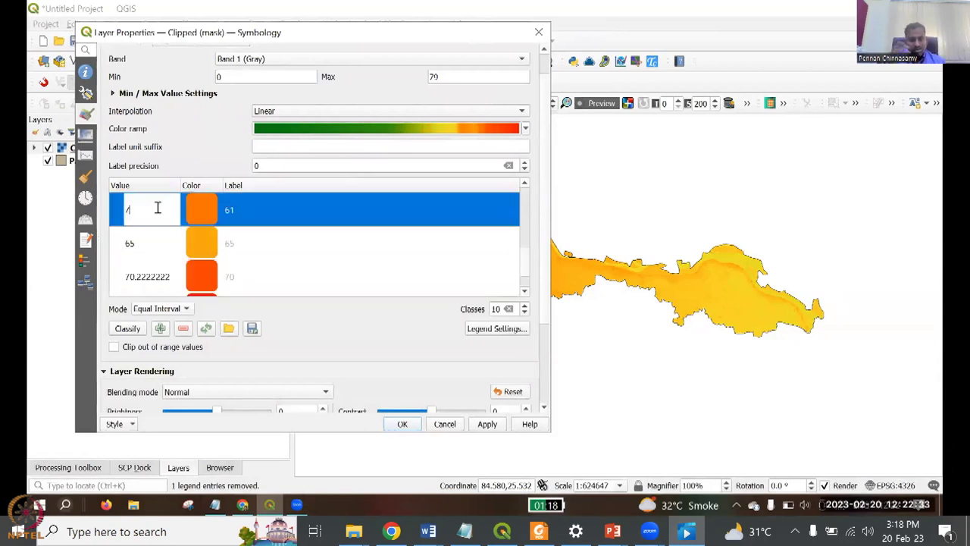
{"action": "type", "text": "0"}
{"action": "left_click", "coordinate": [151, 274]}
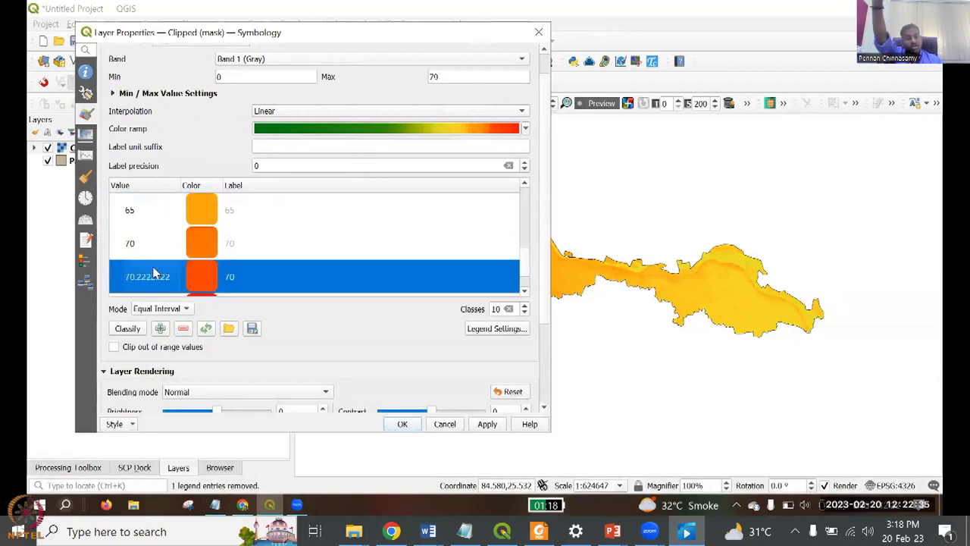
{"action": "scroll", "coordinate": [151, 258], "scroll_direction": "down", "scroll_amount": 1}
{"action": "double_click", "coordinate": [151, 253]}
{"action": "type", "text": "75"}
Set the highest colour class value to 80, apply the symbology to Clipped (mask) and close the layer properties
{"action": "double_click", "coordinate": [142, 281]}
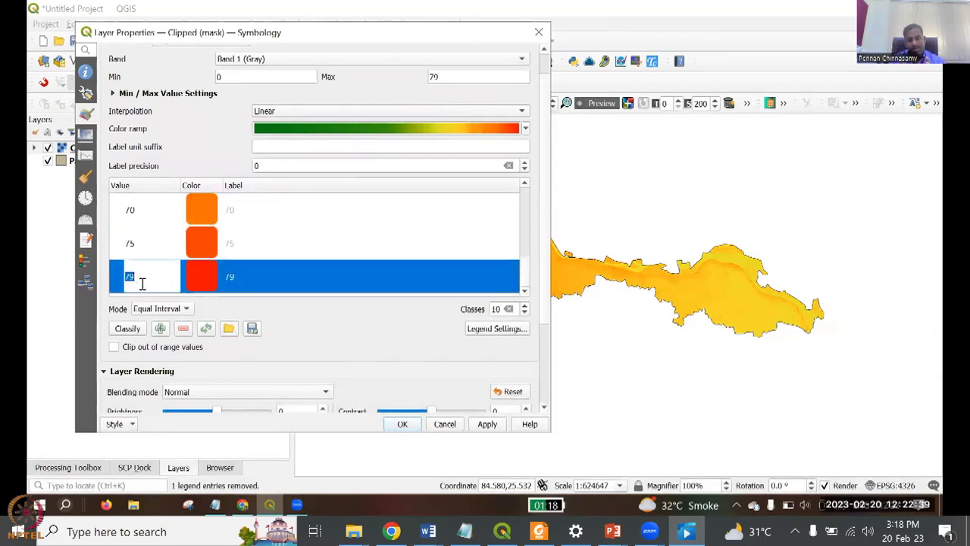
{"action": "type", "text": "80"}
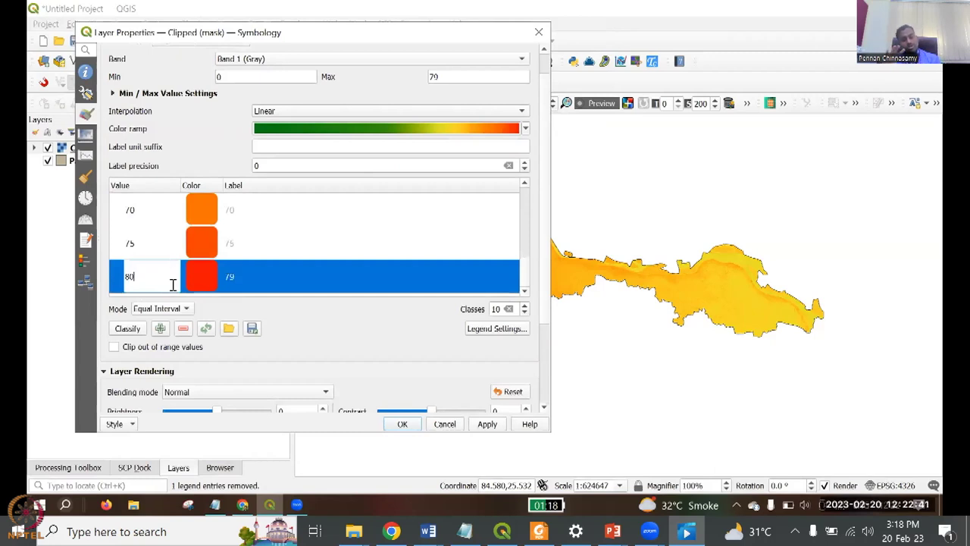
{"action": "left_click", "coordinate": [357, 343]}
{"action": "left_click", "coordinate": [486, 425]}
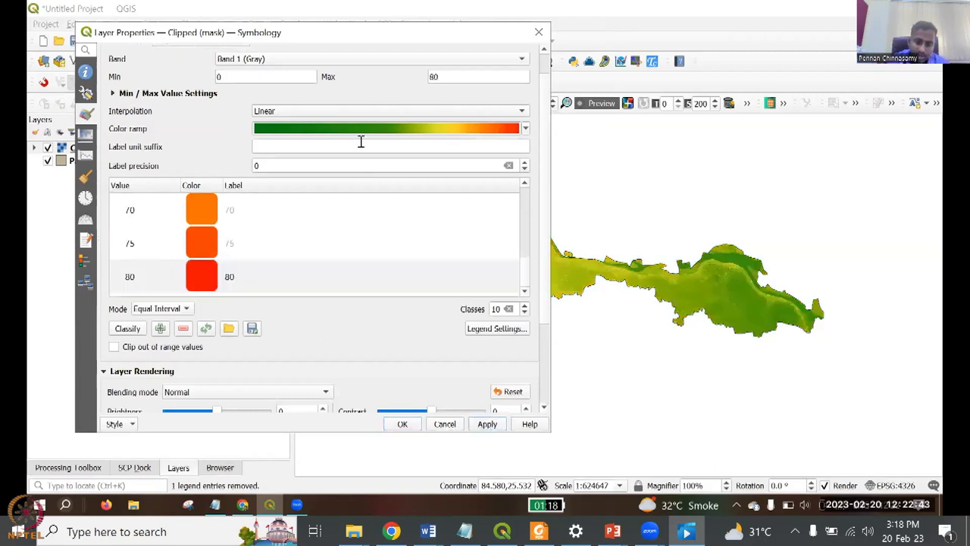
{"action": "scroll", "coordinate": [227, 256], "scroll_direction": "up", "scroll_amount": 5}
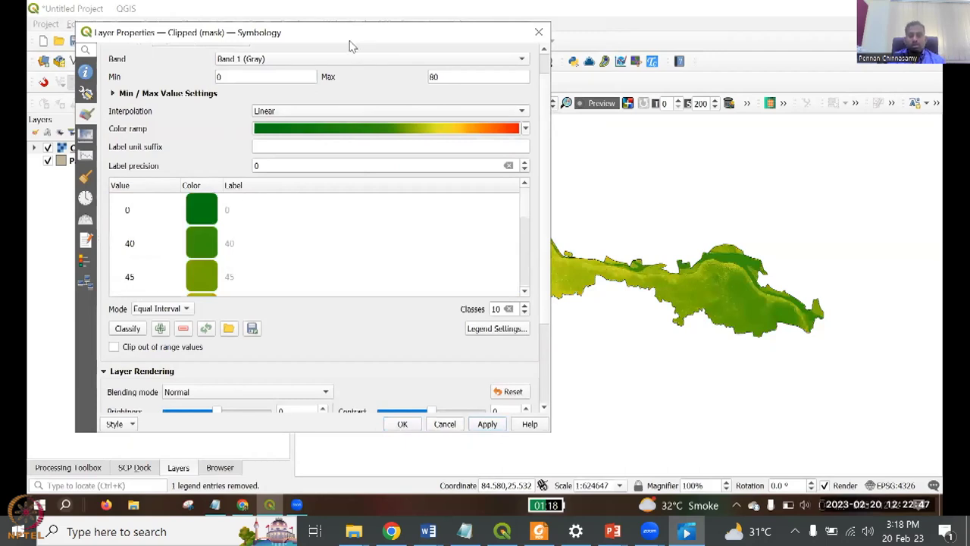
{"action": "left_click_drag", "start_coordinate": [351, 46], "coordinate": [59, 104]}
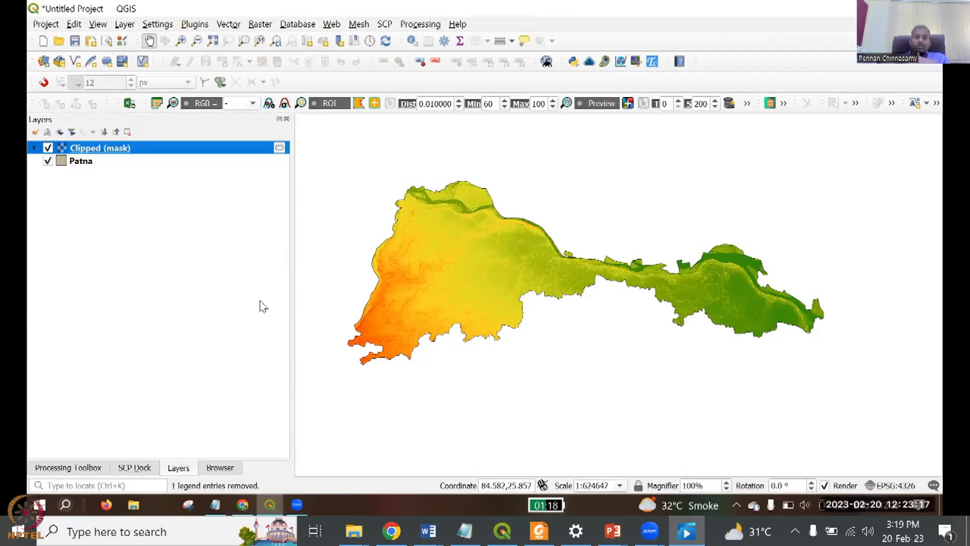
Add the India States and Bihar shapefiles from the SHAPE FILES folder to the project, pausing and resuming the recording between them
{"action": "left_click", "coordinate": [221, 468]}
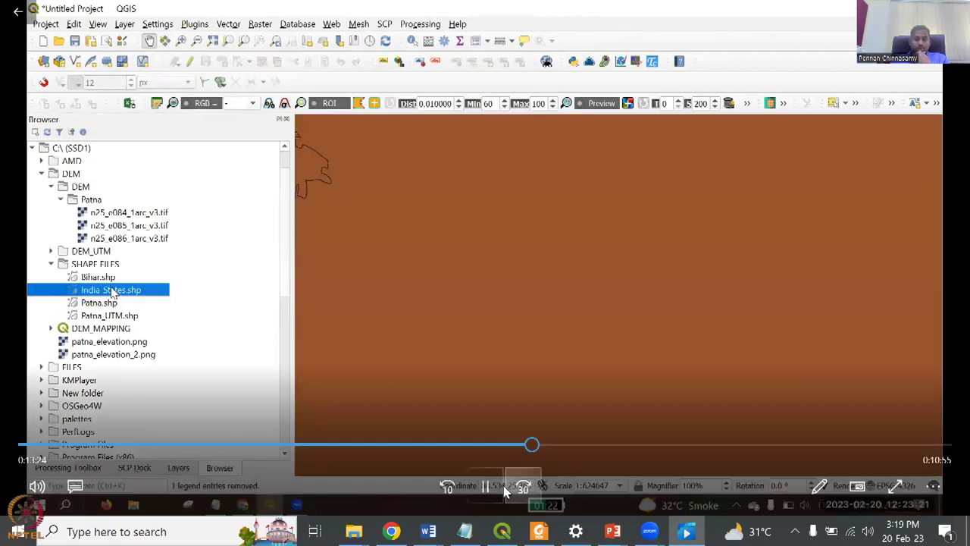
{"action": "left_click", "coordinate": [486, 491]}
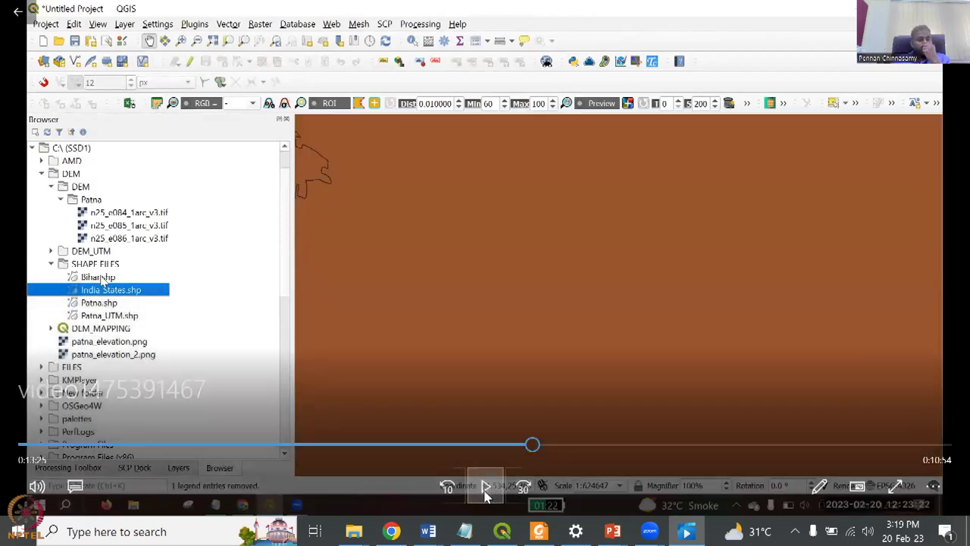
{"action": "left_click", "coordinate": [486, 491]}
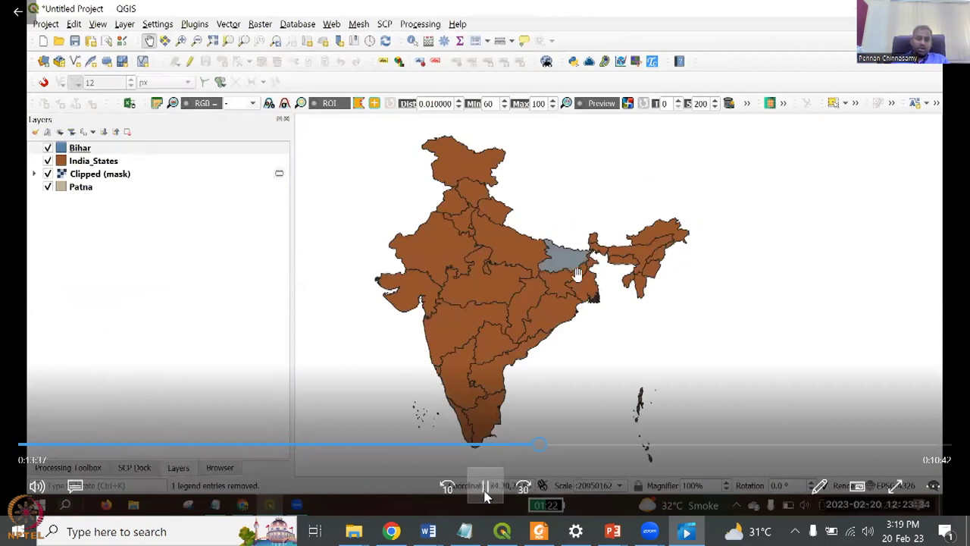
{"action": "left_click", "coordinate": [486, 491]}
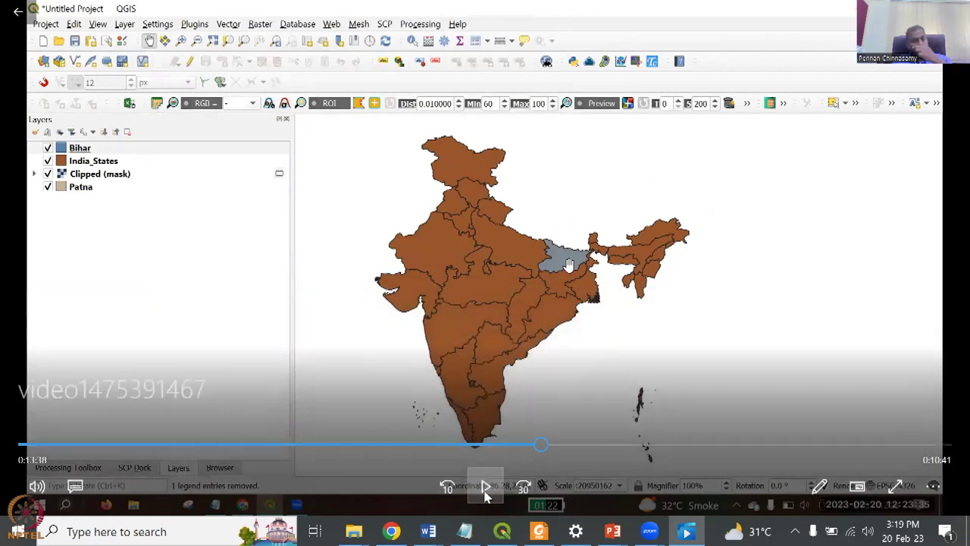
Restyle the Patna, Bihar and India States boundaries and create a print layout titled patna_map, pausing and resuming the recording at the title entry
{"action": "left_click", "coordinate": [486, 491]}
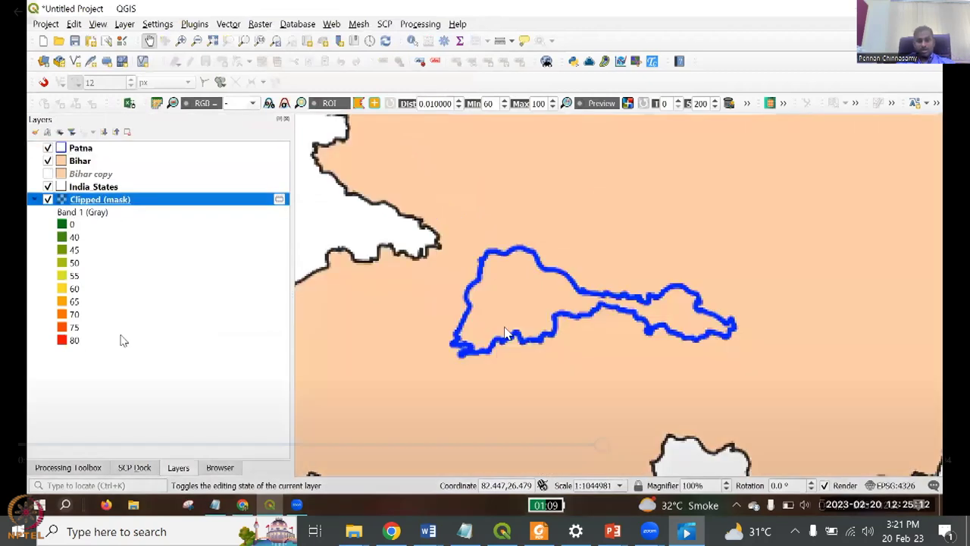
{"action": "mouse_move", "coordinate": [431, 194]}
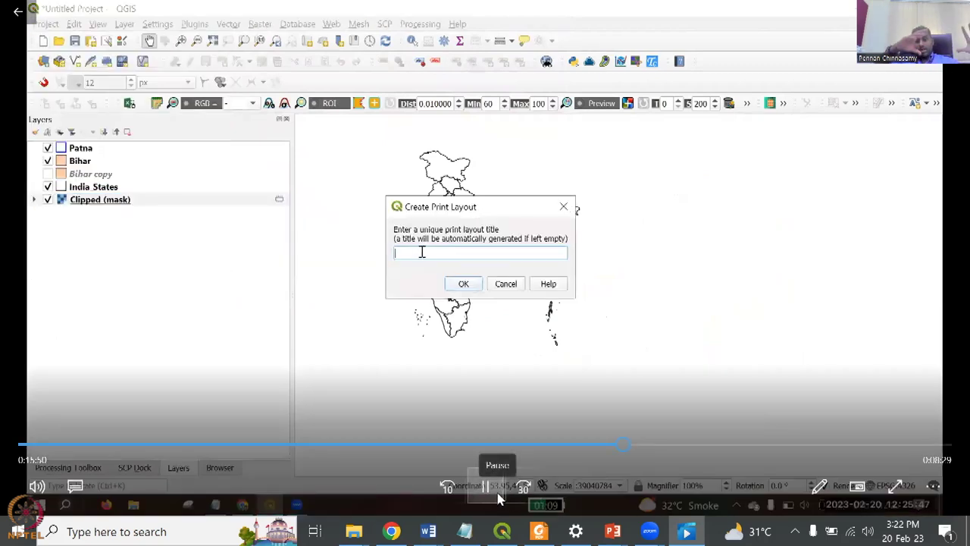
{"action": "left_click", "coordinate": [498, 496]}
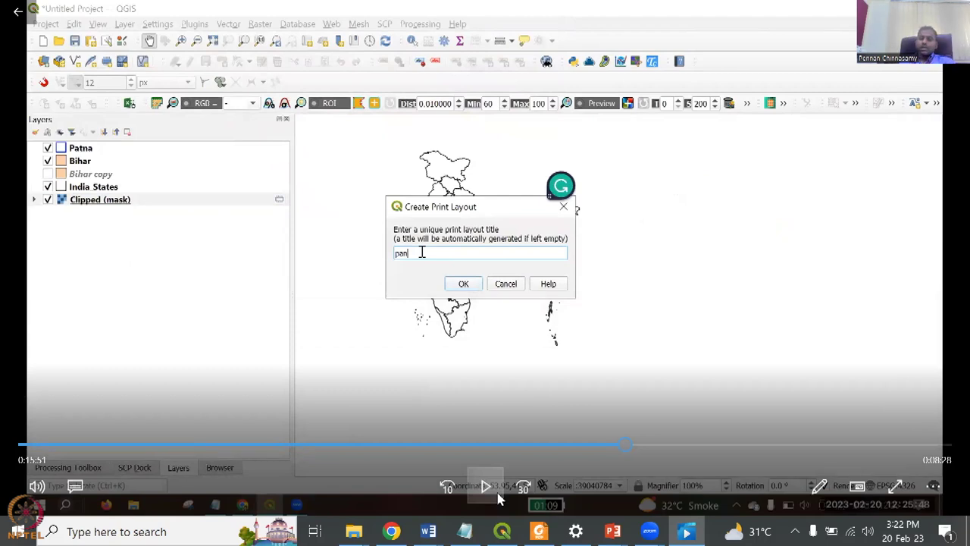
{"action": "left_click", "coordinate": [486, 486]}
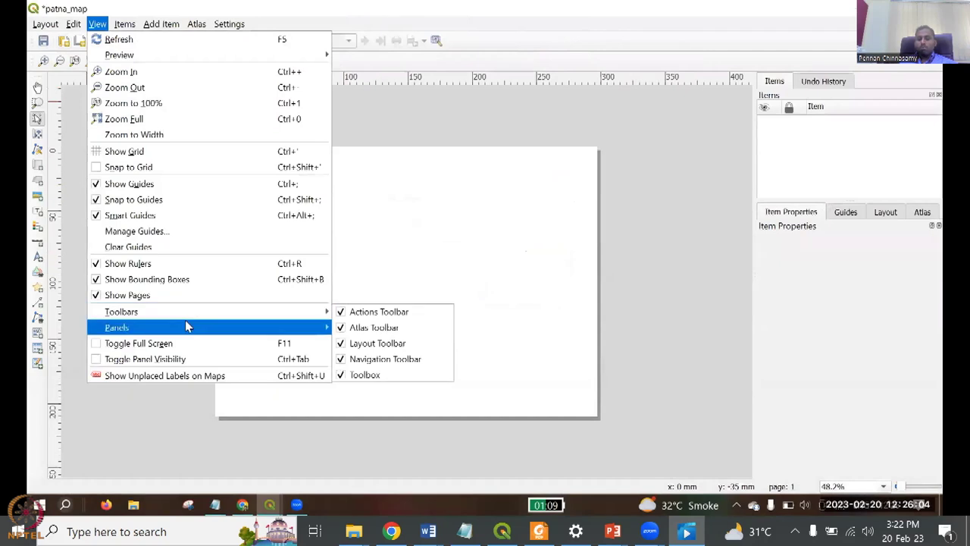
Pause at the blank A4 layout, sketch one large map area above two smaller linked ones in red pen, and clear the annotations
{"action": "mouse_move", "coordinate": [462, 227]}
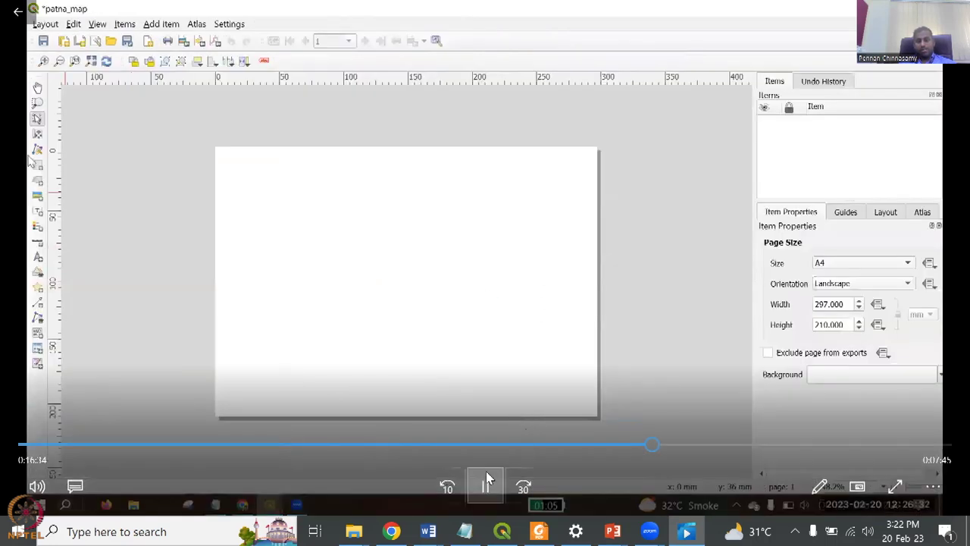
{"action": "left_click", "coordinate": [485, 473]}
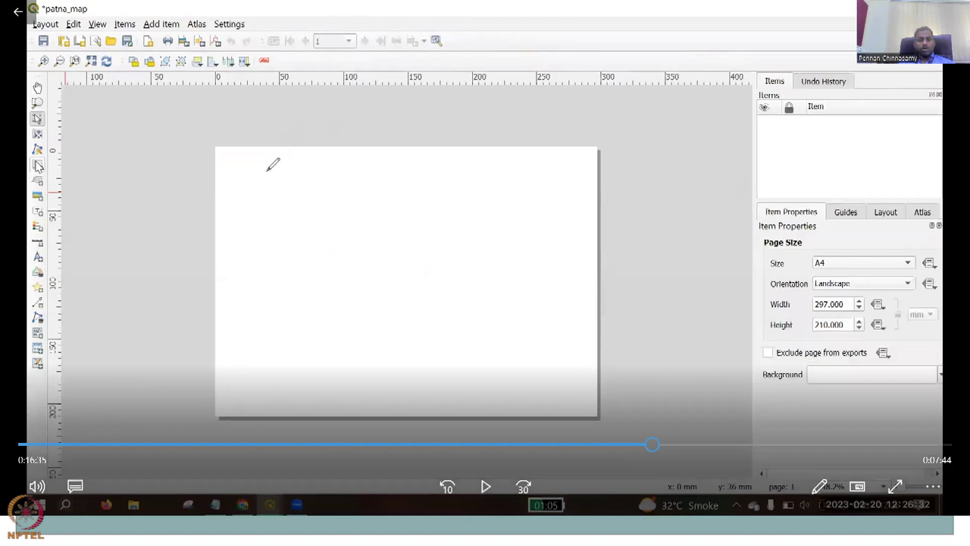
{"action": "mouse_move", "coordinate": [225, 274]}
{"action": "left_mouse_down"}
{"action": "mouse_move", "coordinate": [411, 291]}
{"action": "mouse_move", "coordinate": [633, 283]}
{"action": "left_mouse_up"}
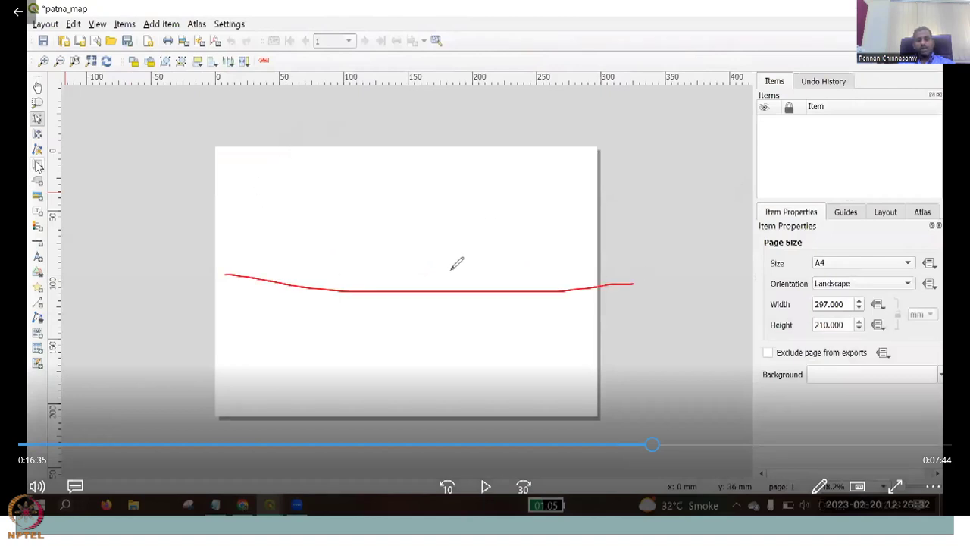
{"action": "left_click_drag", "start_coordinate": [456, 373], "coordinate": [453, 406]}
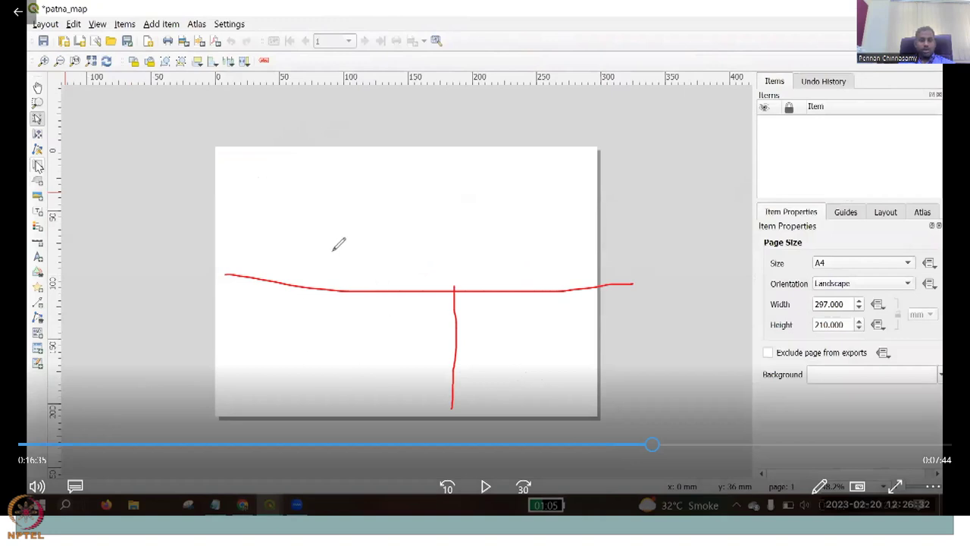
{"action": "mouse_move", "coordinate": [273, 231]}
{"action": "left_mouse_down"}
{"action": "mouse_move", "coordinate": [542, 216]}
{"action": "mouse_move", "coordinate": [280, 220]}
{"action": "left_mouse_up"}
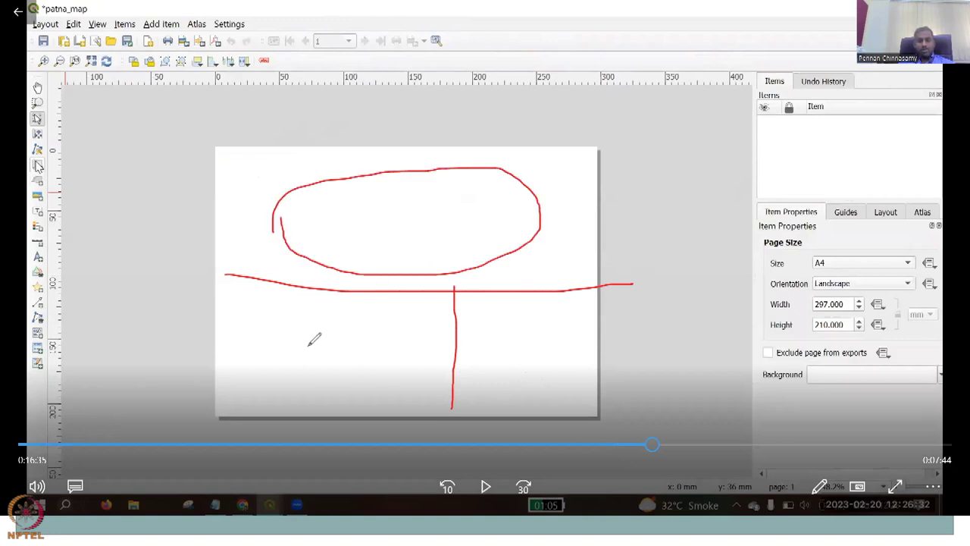
{"action": "mouse_move", "coordinate": [238, 316]}
{"action": "left_mouse_down"}
{"action": "mouse_move", "coordinate": [303, 387]}
{"action": "mouse_move", "coordinate": [243, 341]}
{"action": "left_mouse_up"}
{"action": "mouse_move", "coordinate": [356, 262]}
{"action": "left_mouse_down"}
{"action": "mouse_move", "coordinate": [355, 293]}
{"action": "mouse_move", "coordinate": [339, 328]}
{"action": "mouse_move", "coordinate": [498, 328]}
{"action": "mouse_move", "coordinate": [526, 378]}
{"action": "mouse_move", "coordinate": [545, 319]}
{"action": "mouse_move", "coordinate": [519, 317]}
{"action": "left_mouse_up"}
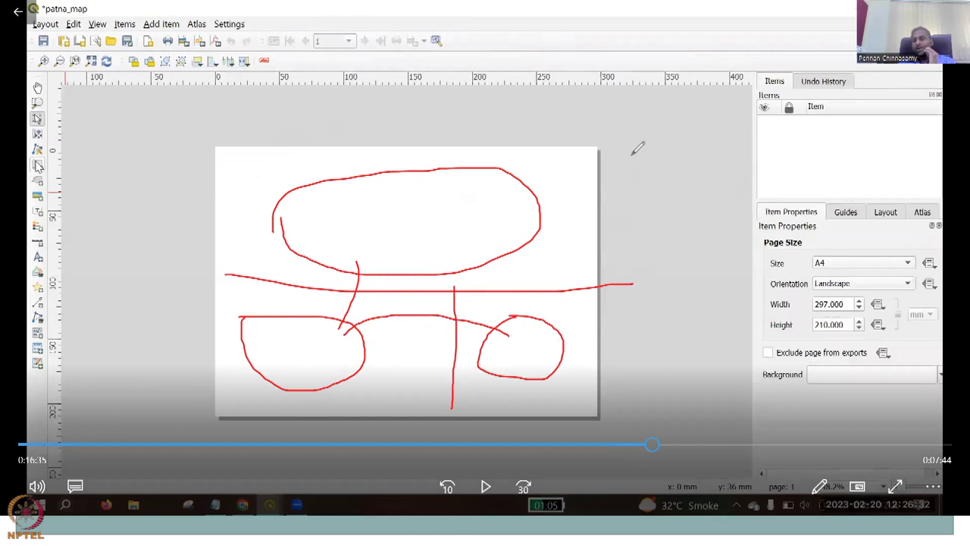
{"action": "key", "text": "Escape"}
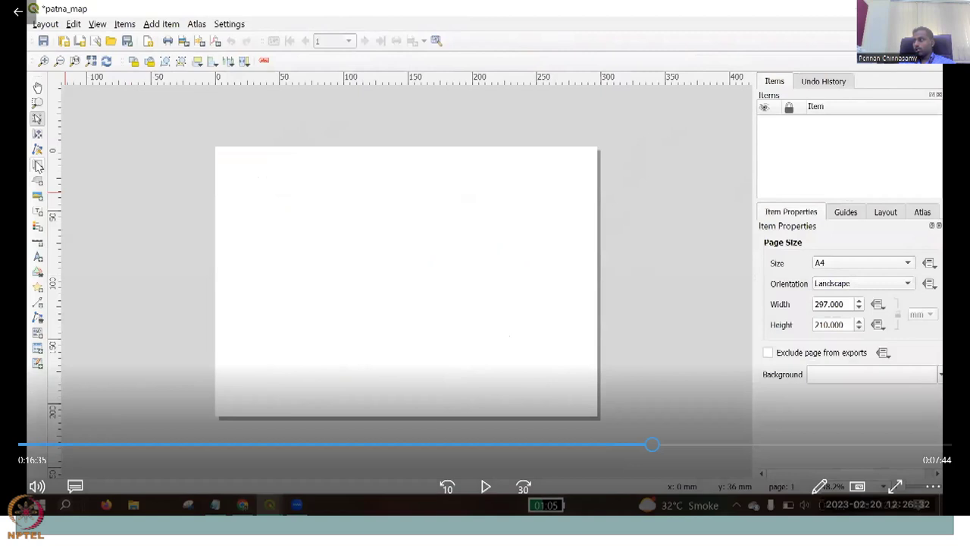
Resume the recording to add a map of the Patna elevation across most of the layout page, and pause it there
{"action": "left_click", "coordinate": [487, 488]}
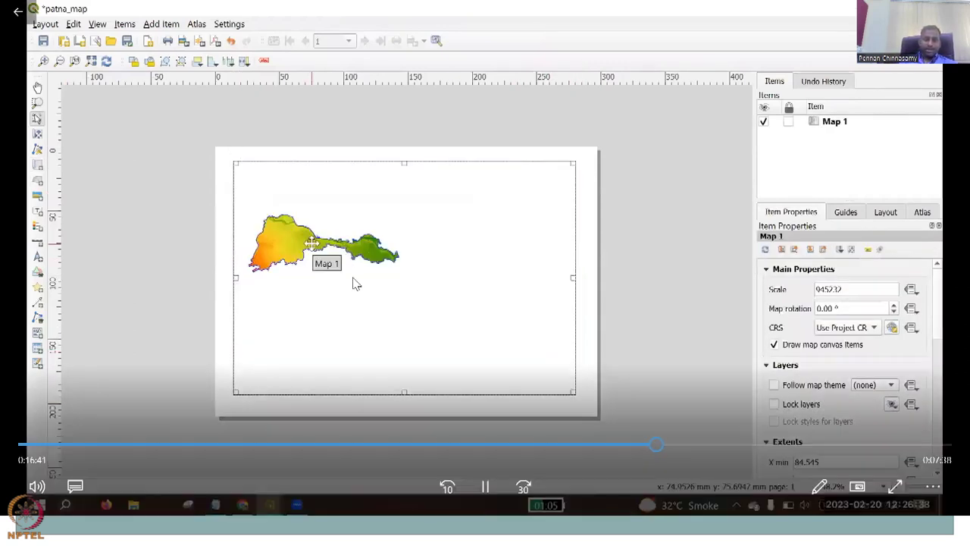
{"action": "left_click", "coordinate": [486, 486]}
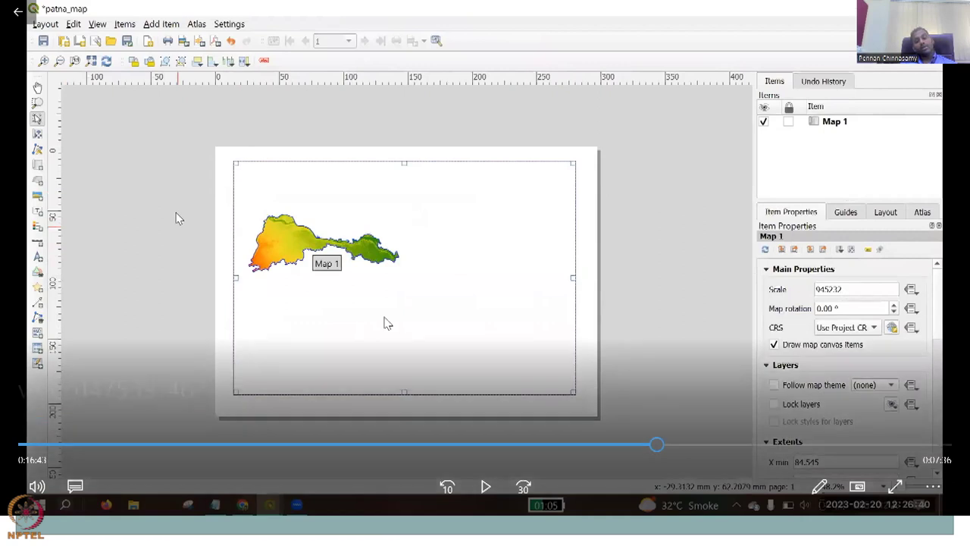
Resume the recording to enlarge Patna in the map and add a frame-and-annotations grid with exterior ticks and Decimal with Suffix coordinates
{"action": "left_click", "coordinate": [486, 485]}
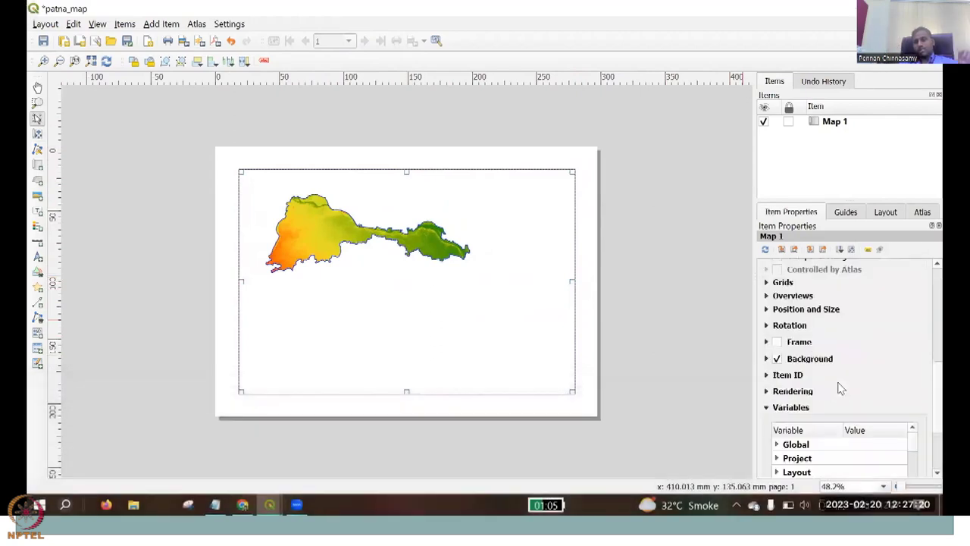
{"action": "left_click", "coordinate": [766, 282]}
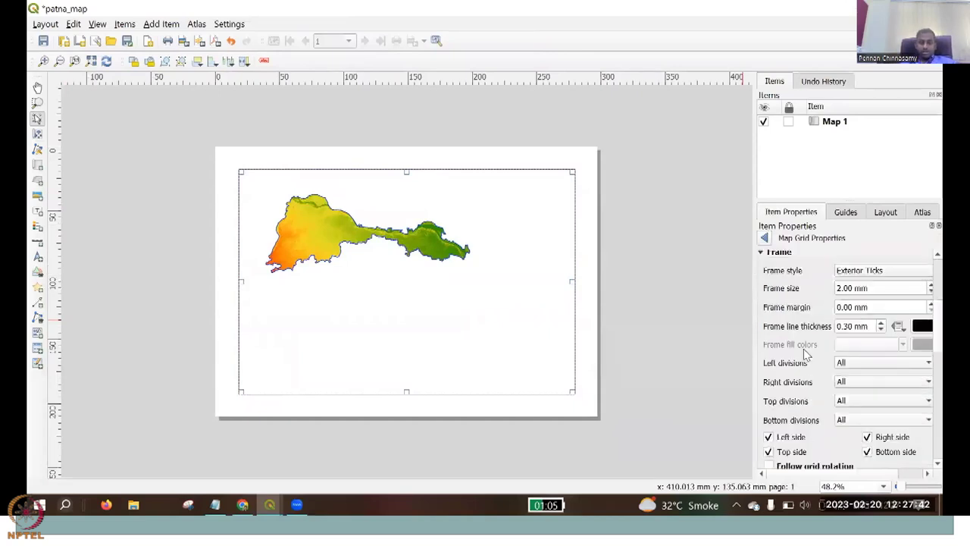
{"action": "left_click", "coordinate": [771, 406]}
{"action": "left_click", "coordinate": [834, 426]}
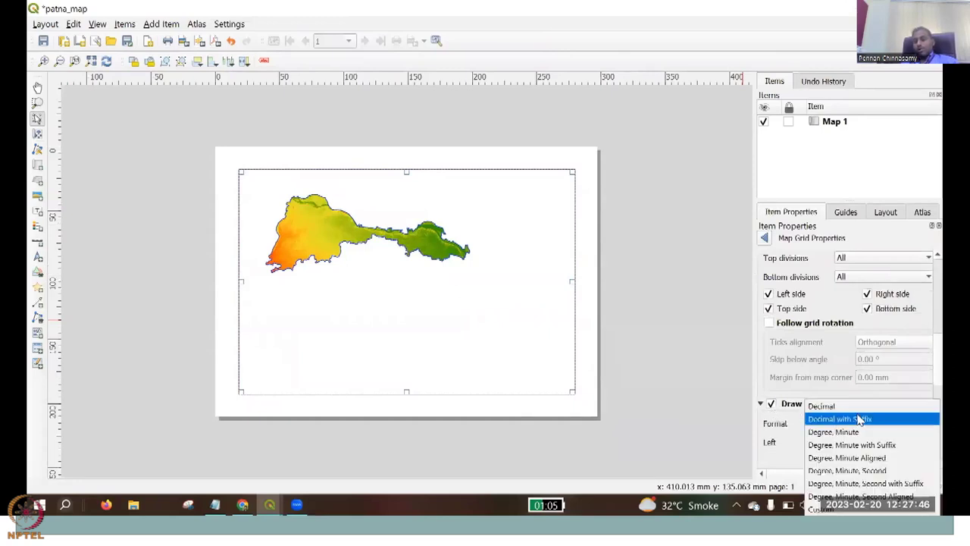
{"action": "left_click", "coordinate": [859, 419]}
{"action": "scroll", "coordinate": [855, 356], "scroll_direction": "up", "scroll_amount": 10}
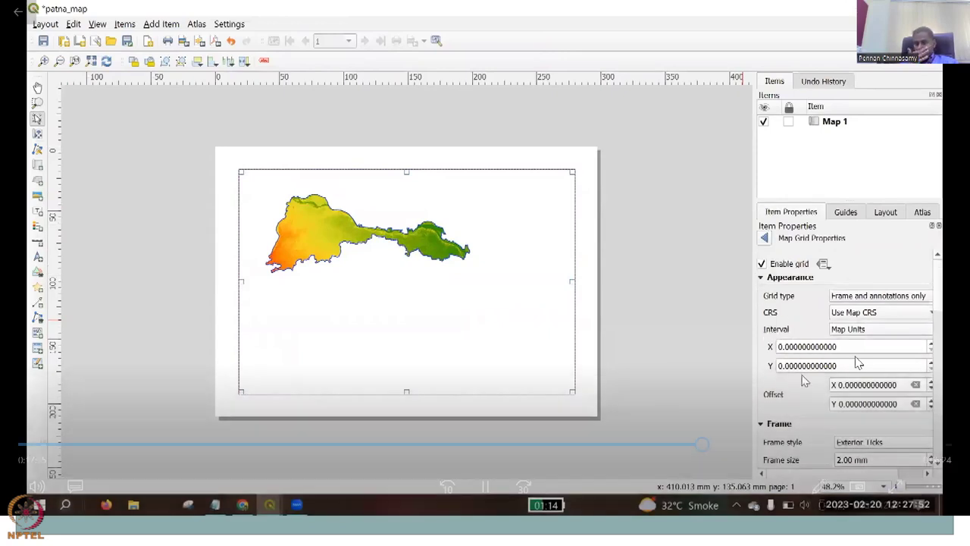
Set the grid interval to 0.2 map units in both X and Y and shorten the coordinate labels to one decimal
{"action": "left_click", "coordinate": [788, 346]}
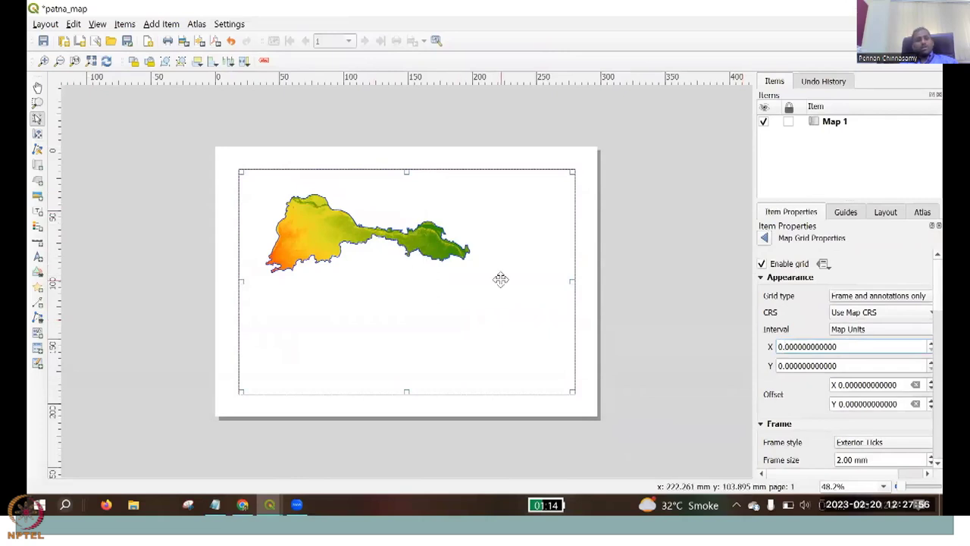
{"action": "type", "text": "0.2"}
{"action": "left_click", "coordinate": [787, 365]}
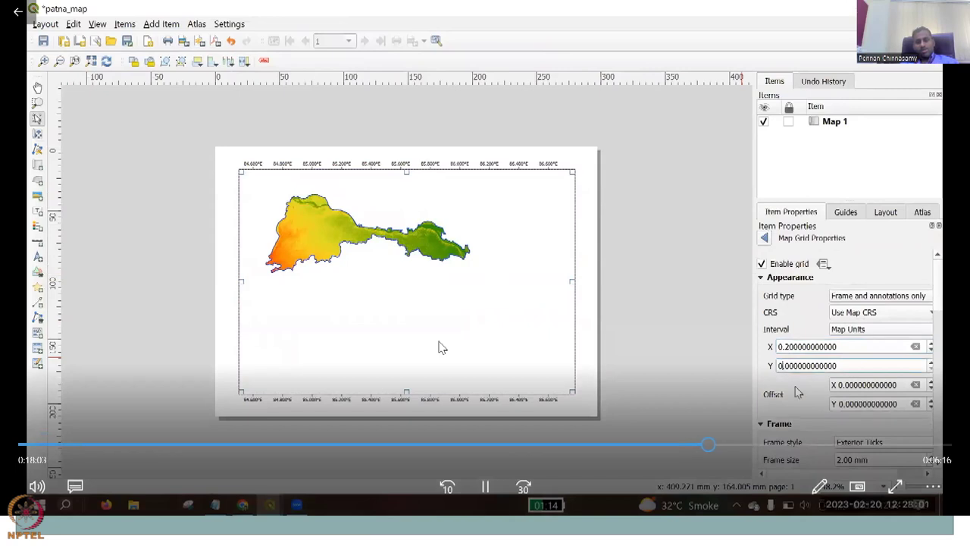
{"action": "type", "text": "2"}
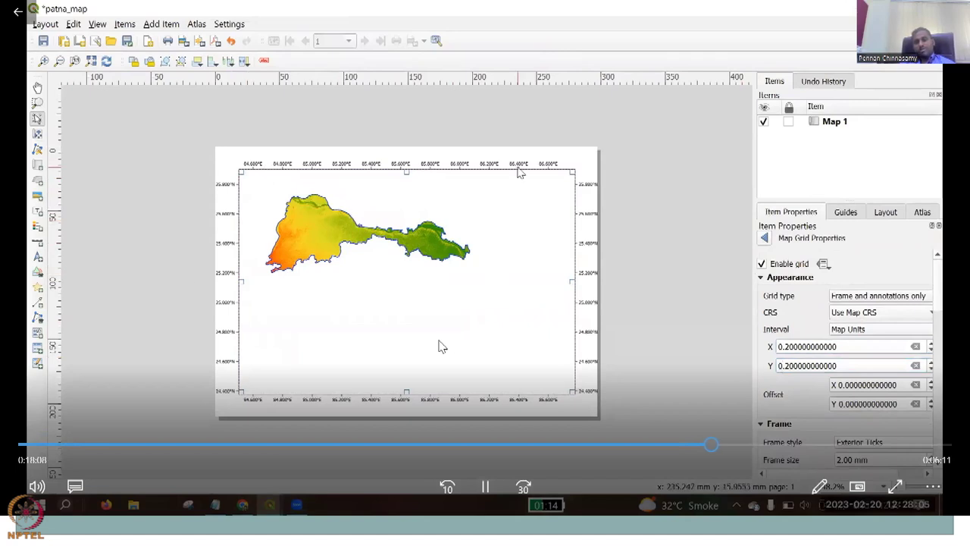
{"action": "mouse_move", "coordinate": [370, 386]}
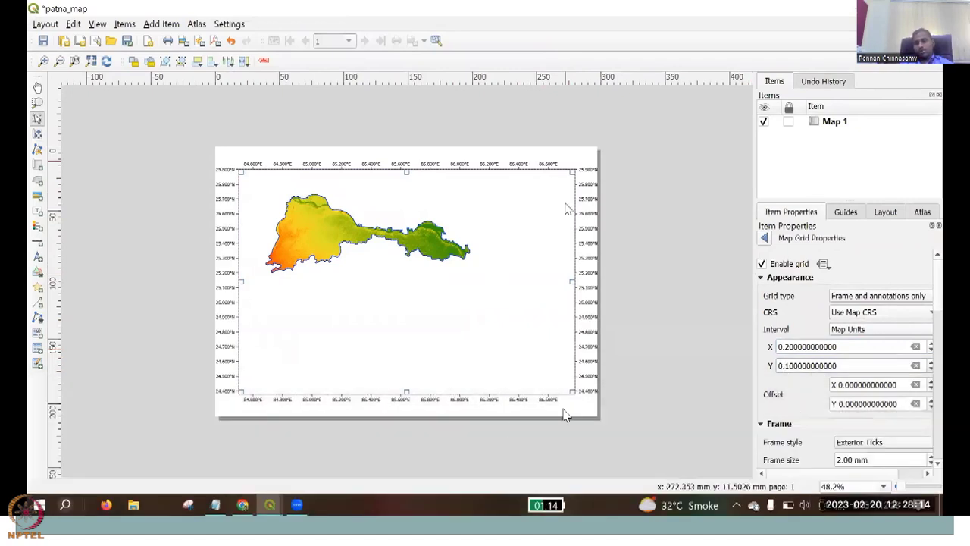
{"action": "mouse_move", "coordinate": [764, 399]}
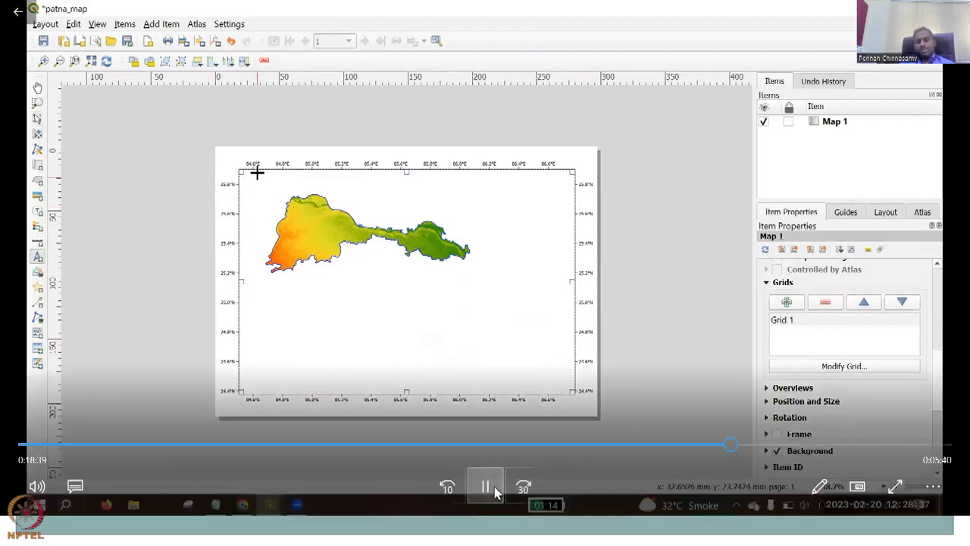
Pause and resume the recording to add a north arrow and a kilometre scale bar inside the Patna map frame
{"action": "left_click", "coordinate": [488, 487]}
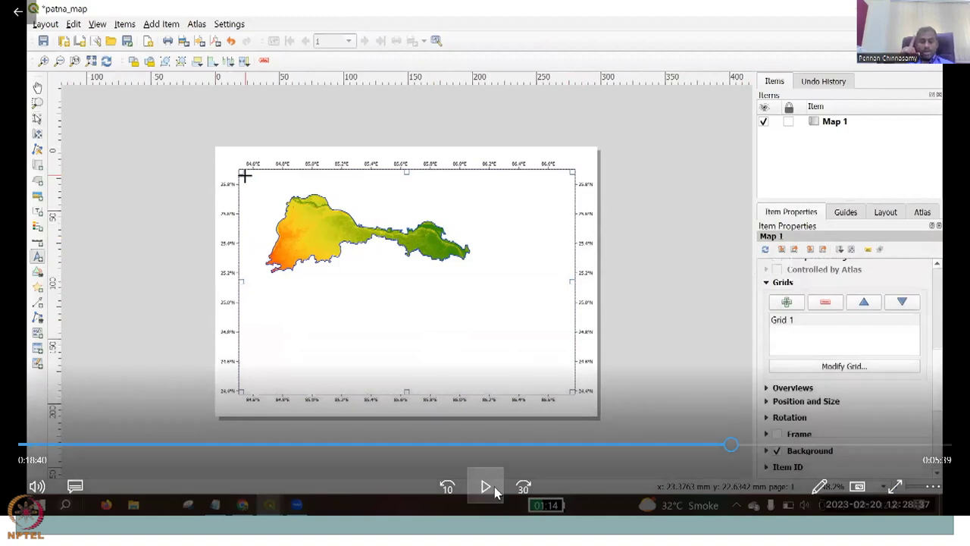
{"action": "left_click", "coordinate": [489, 487]}
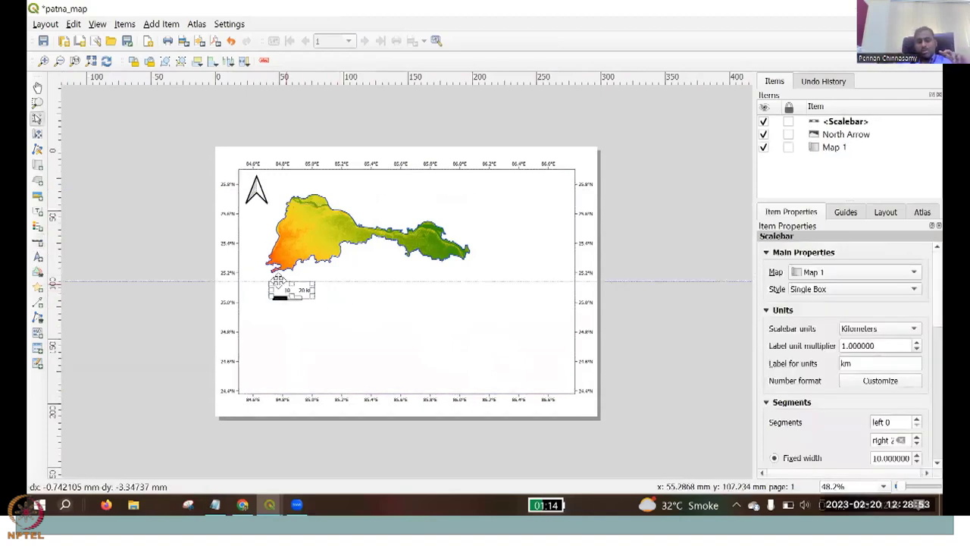
{"action": "mouse_move", "coordinate": [171, 271]}
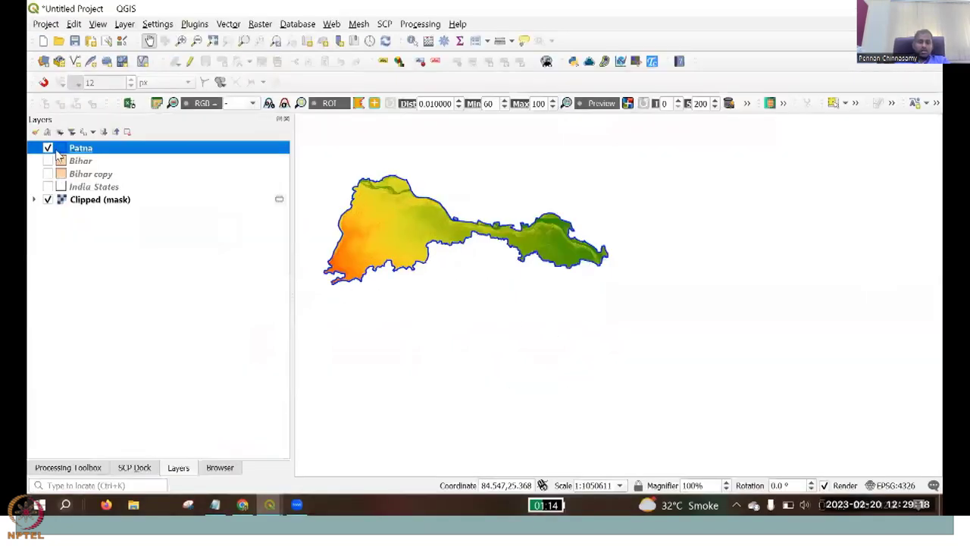
Lock the Patna map's layers and add a smaller map of Bihar with the Patna outline below it, pausing and resuming the recording
{"action": "mouse_move", "coordinate": [416, 372]}
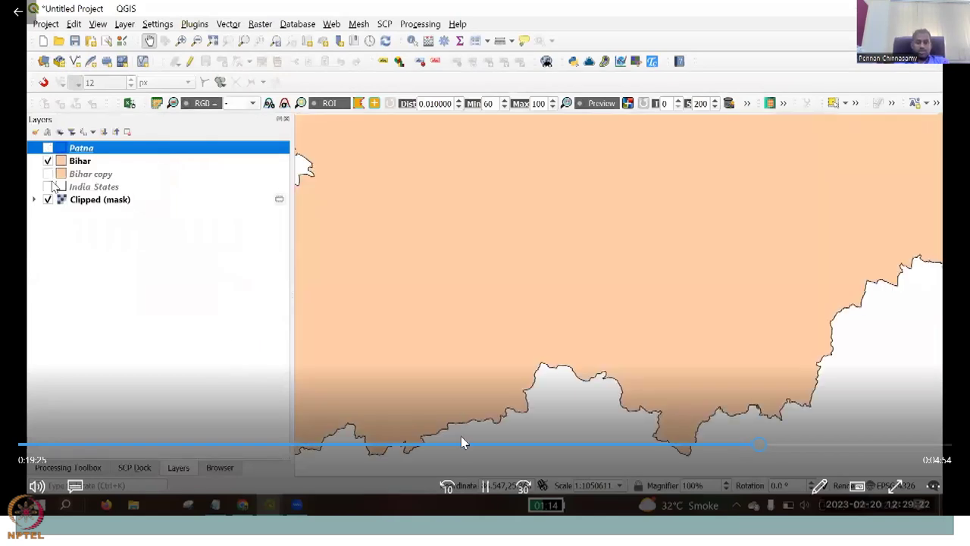
{"action": "left_click", "coordinate": [484, 486]}
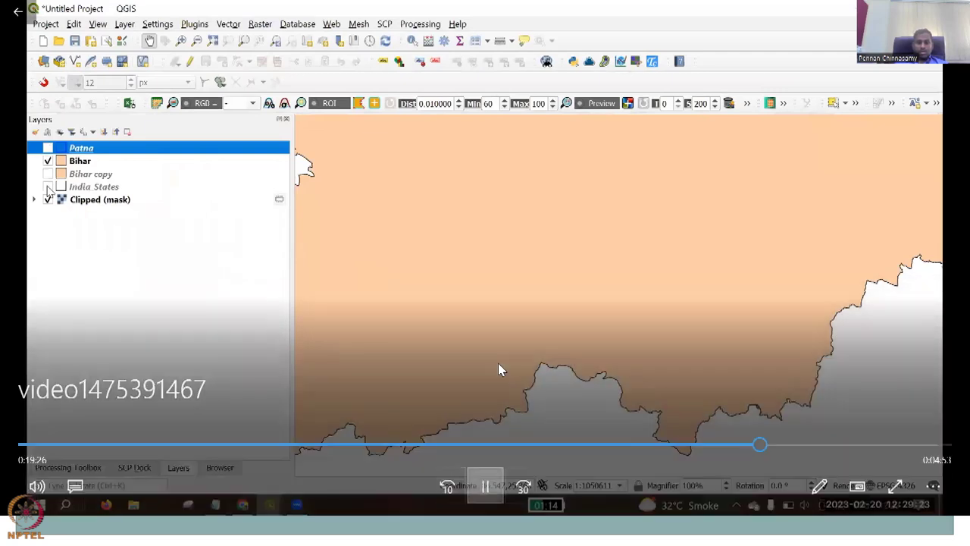
{"action": "left_click", "coordinate": [499, 350]}
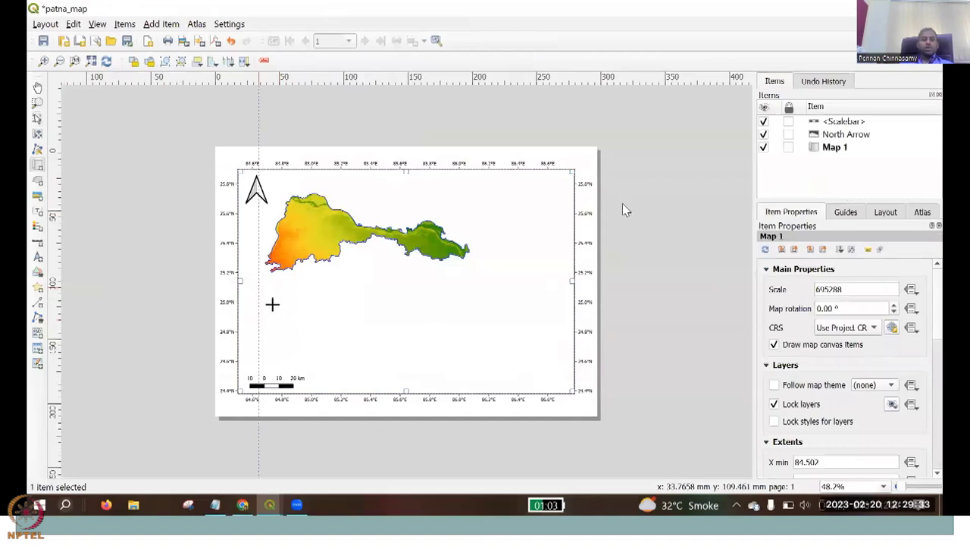
{"action": "mouse_move", "coordinate": [779, 261]}
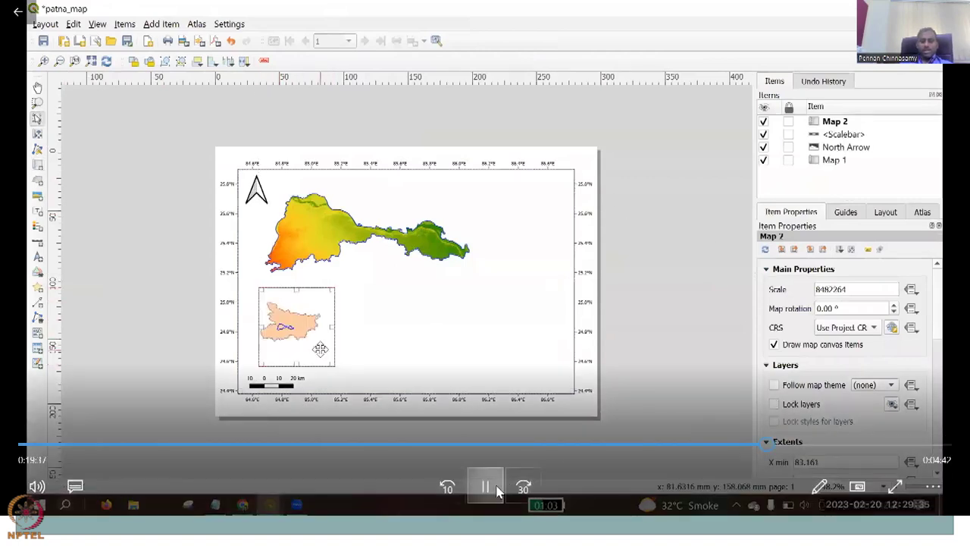
{"action": "left_click", "coordinate": [491, 488]}
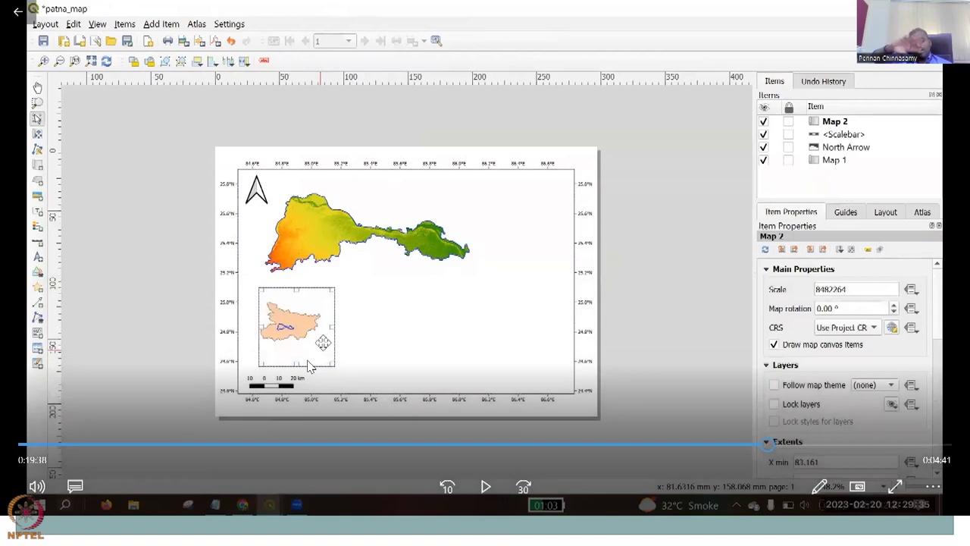
Resume the recording to frame the Bihar map and add a third map of Bihar within the India States boundaries, pausing between changes
{"action": "left_click", "coordinate": [486, 486]}
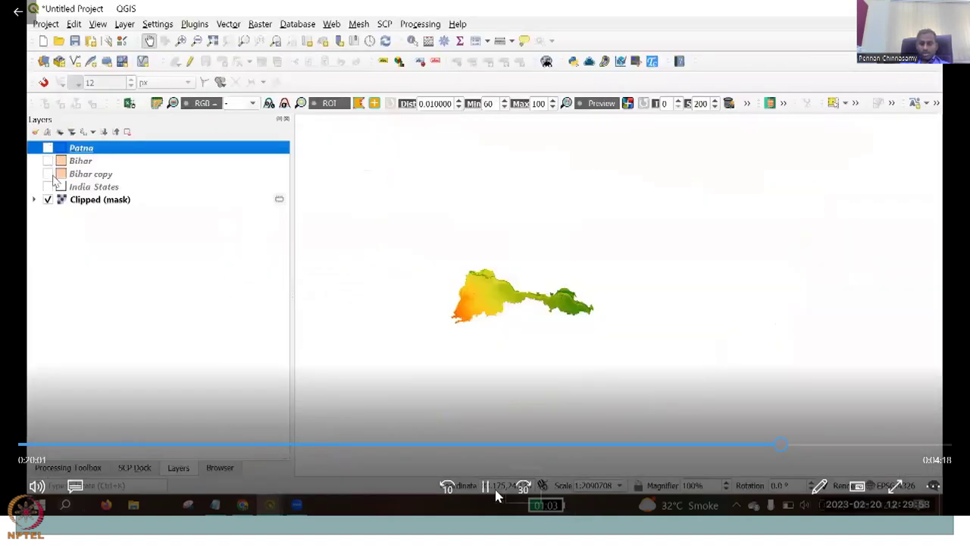
{"action": "left_click", "coordinate": [493, 491]}
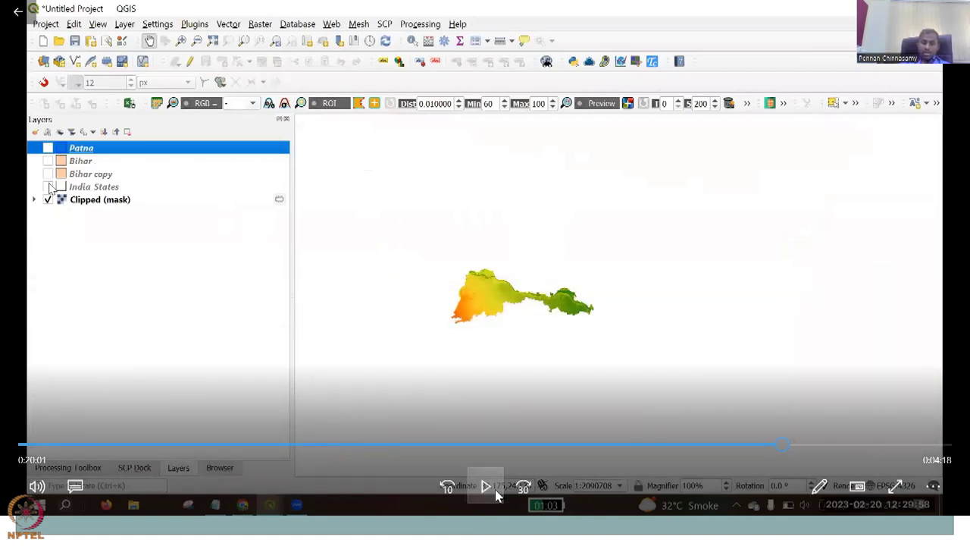
{"action": "left_click", "coordinate": [496, 493]}
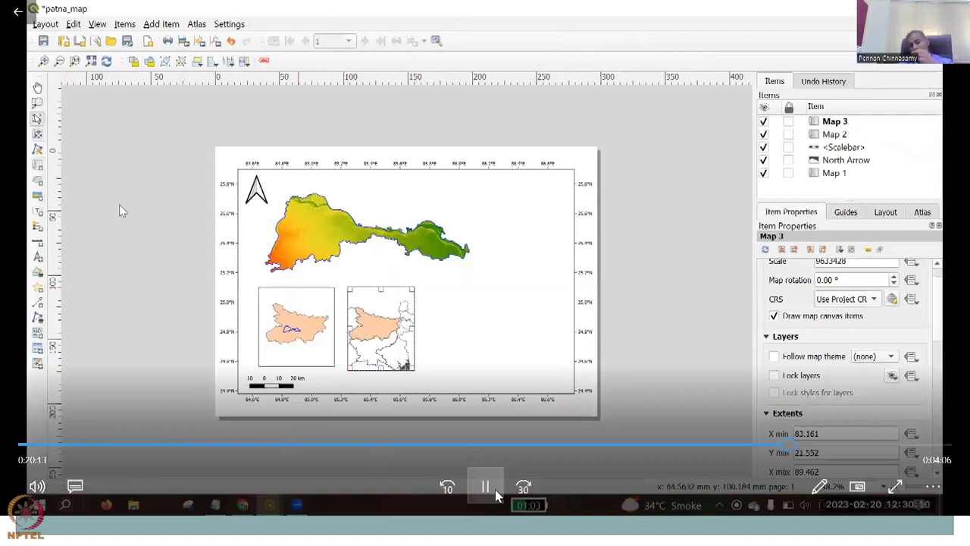
{"action": "left_click", "coordinate": [498, 494]}
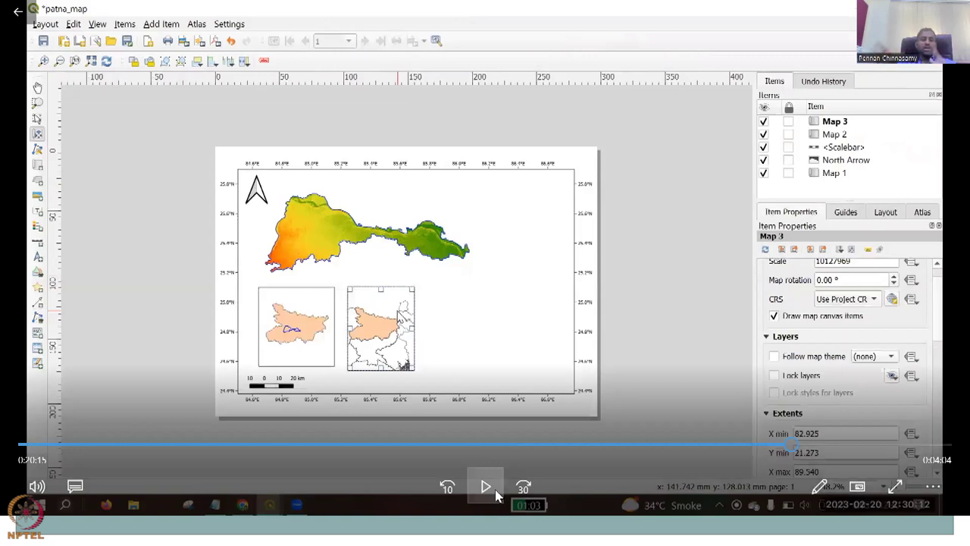
Resume the recording to fit all of India in the third map, lock its layers, and add a legend without the Bihar copy entry
{"action": "left_click", "coordinate": [496, 491]}
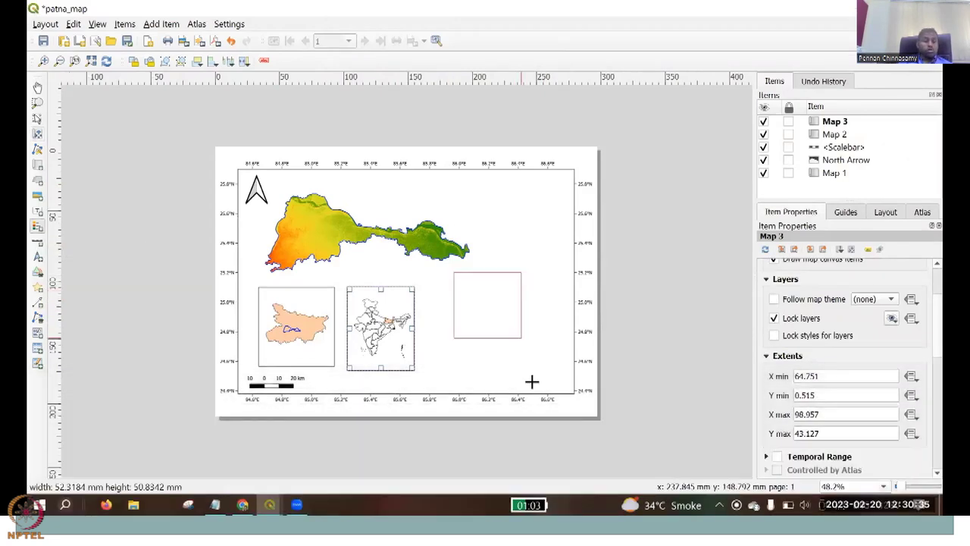
{"action": "left_click_drag", "start_coordinate": [515, 355], "coordinate": [517, 357]}
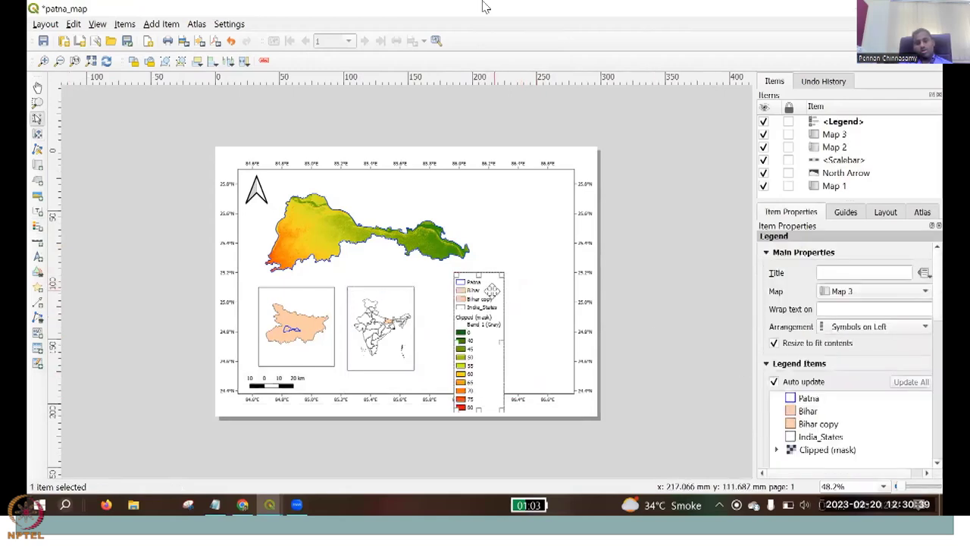
{"action": "mouse_move", "coordinate": [485, 370]}
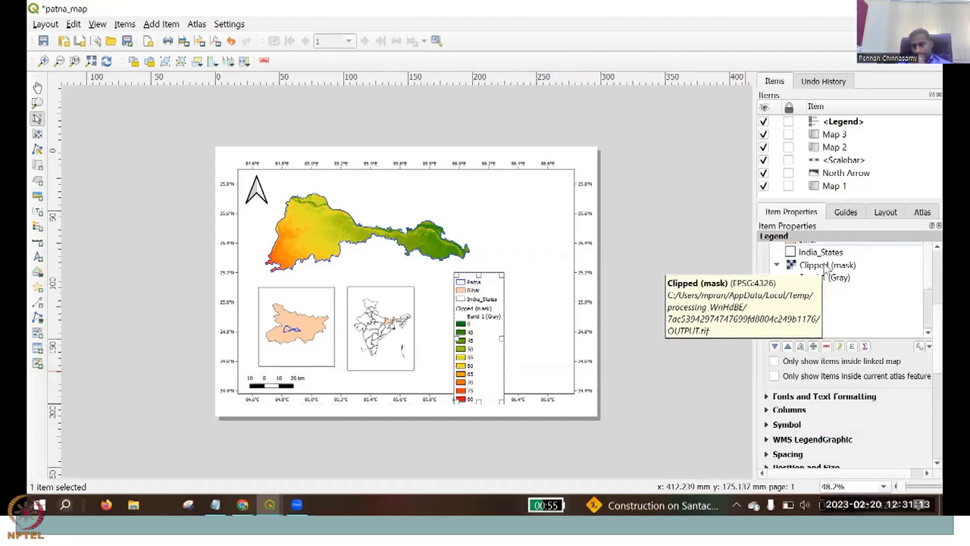
{"action": "mouse_move", "coordinate": [852, 301]}
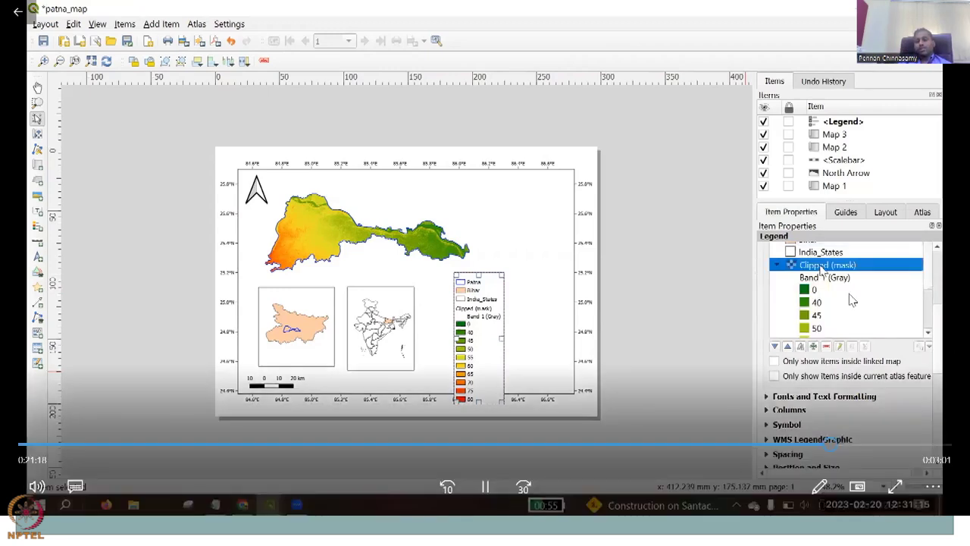